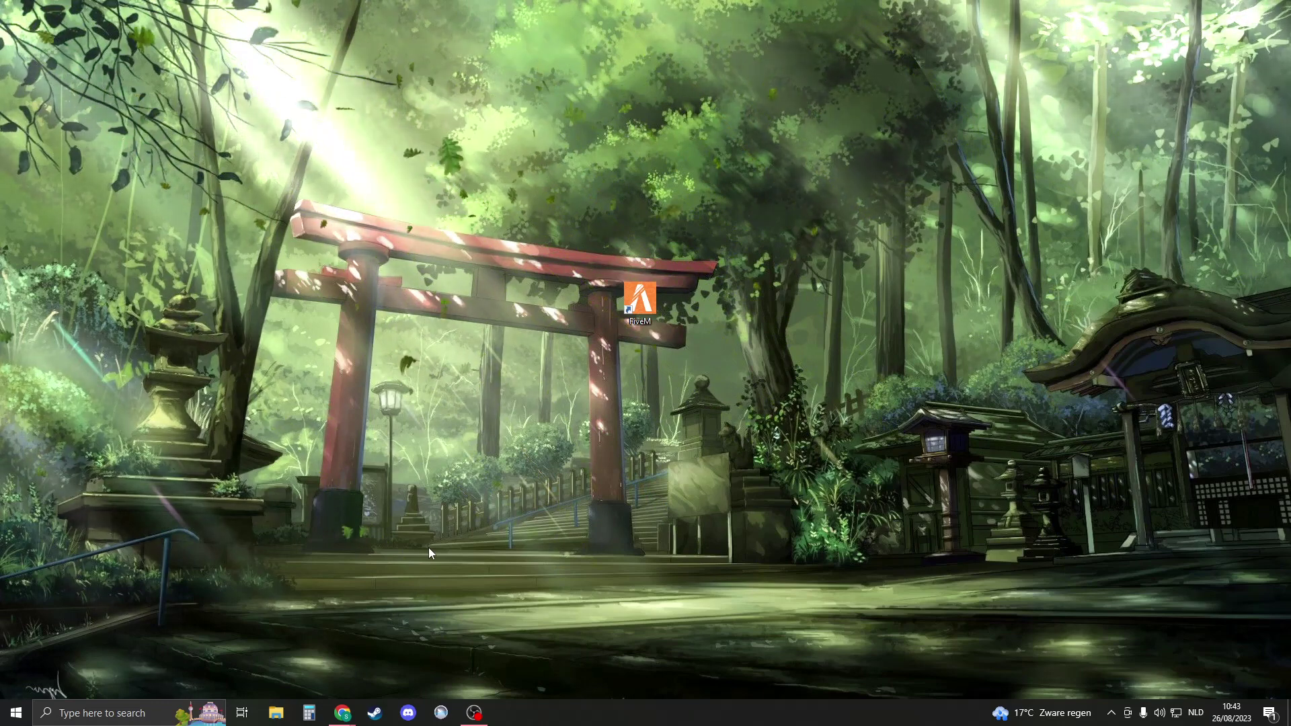
# - Switch to Chrome, download the installer from reshade.me/downloads/ReShade_Setup_5.8.0.exe and launch it
pyautogui.moveTo(351, 717)
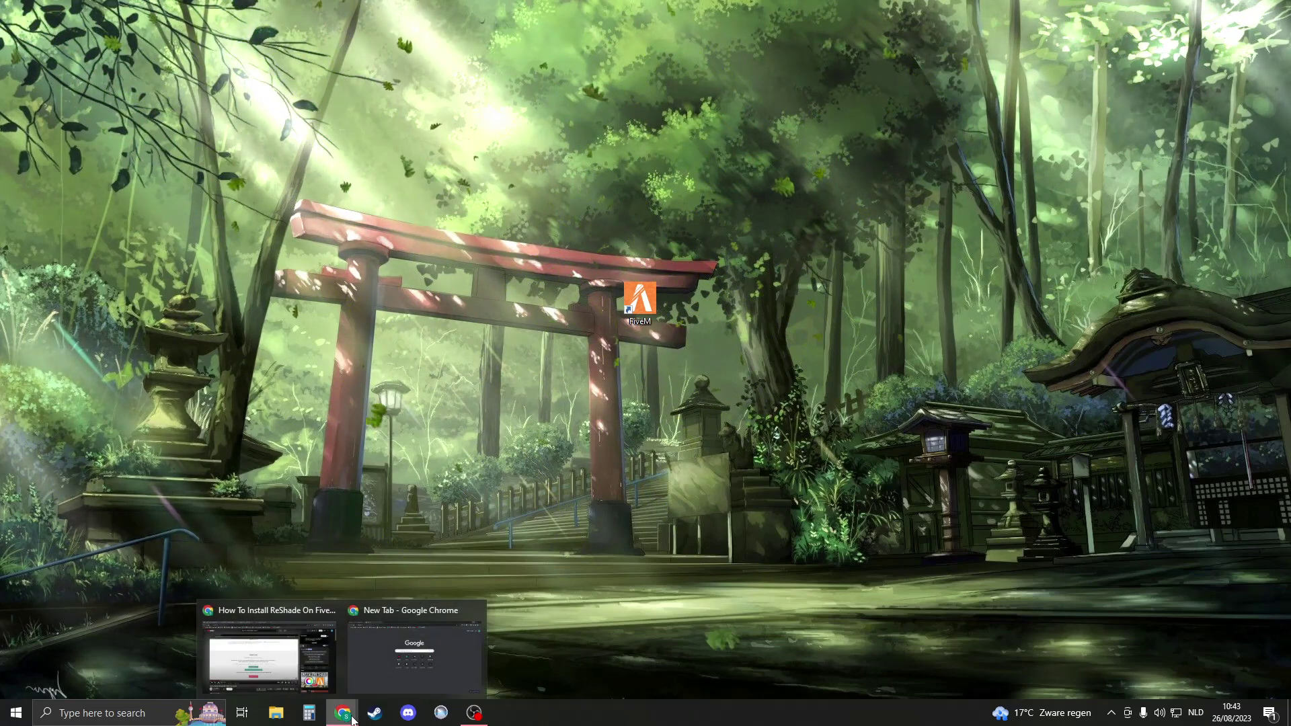
pyautogui.click(414, 651)
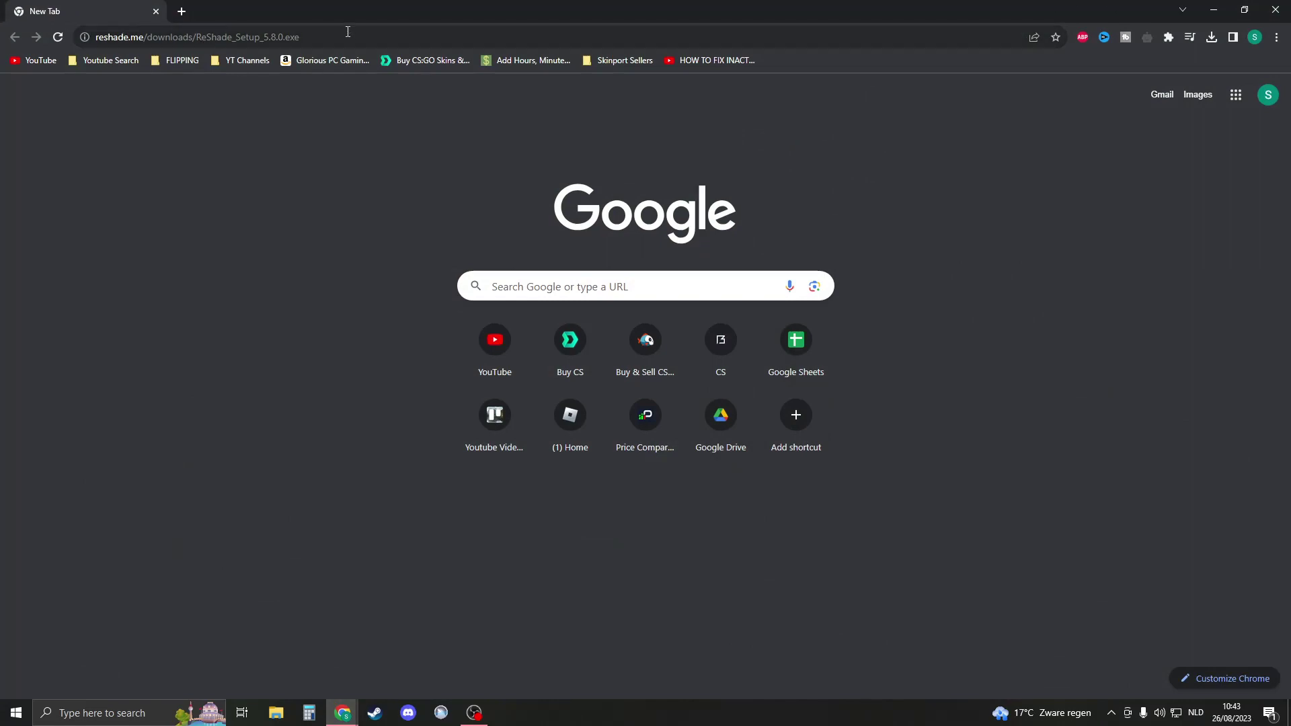
pyautogui.click(372, 38)
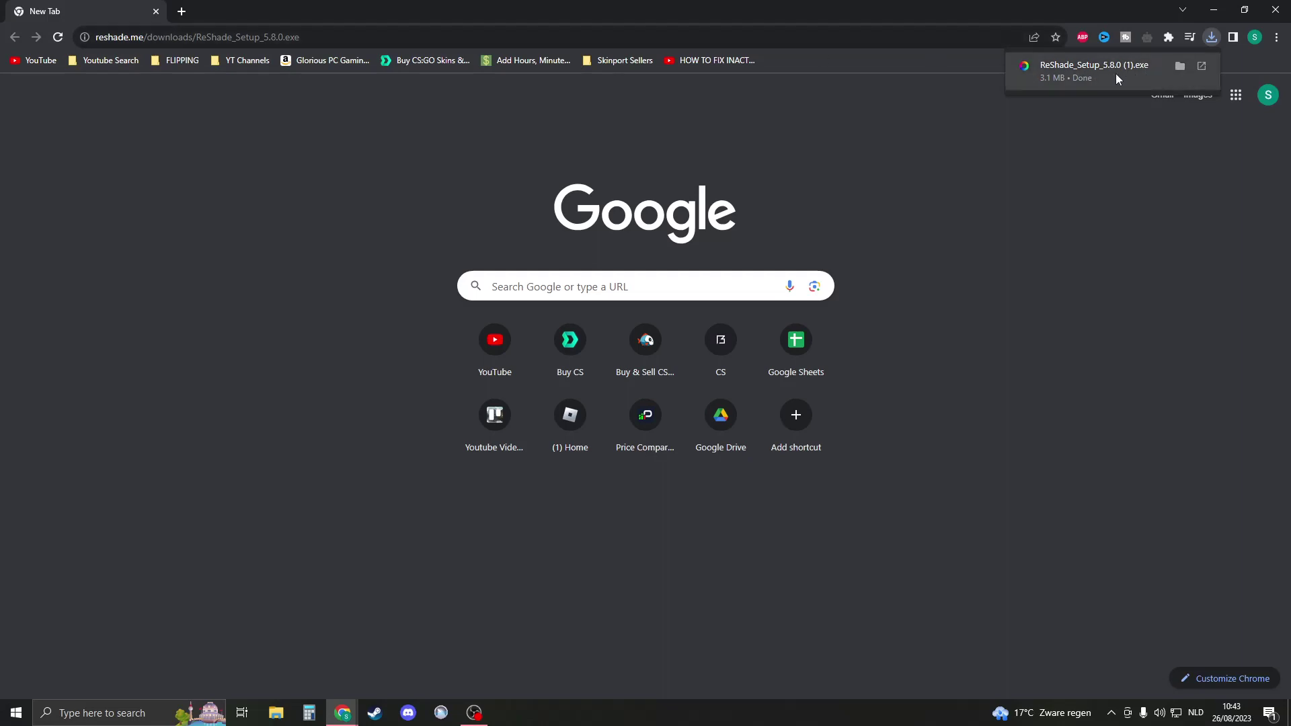
pyautogui.click(1089, 71)
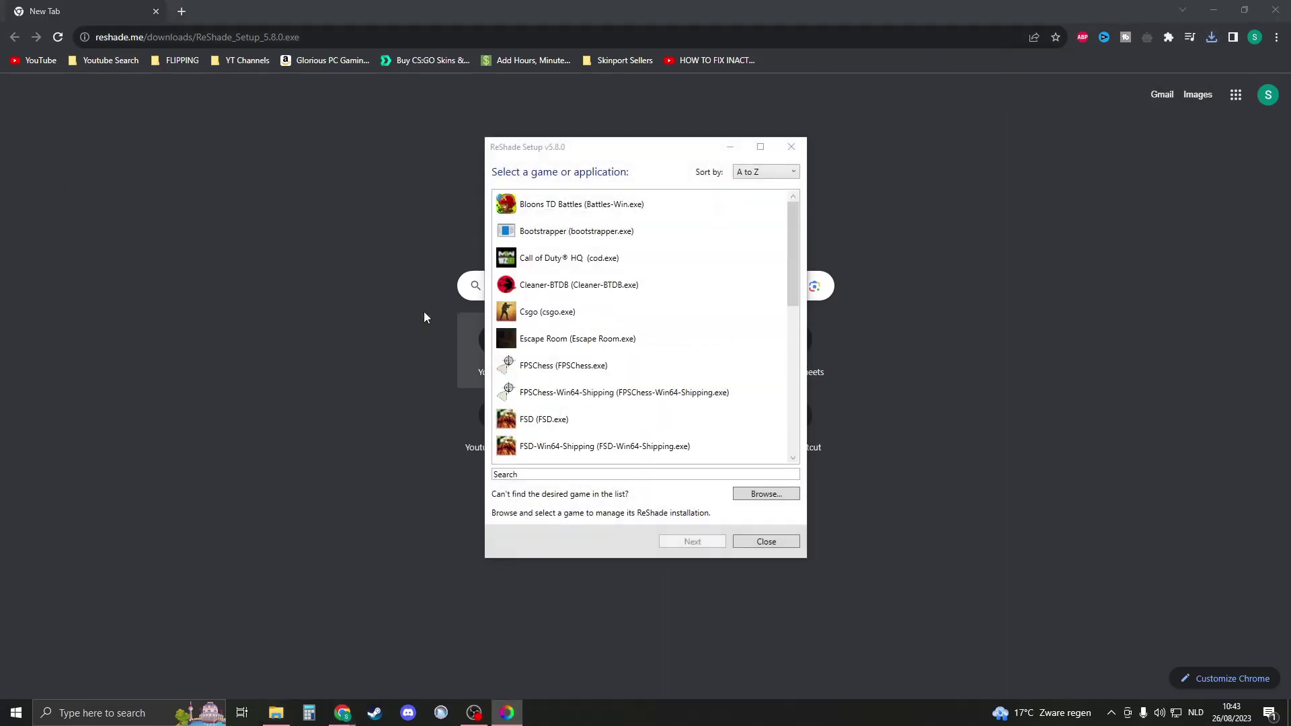
# - Open the Downloads folder in File Explorer to look over the downloaded ReShade setup and FiveM fix files
pyautogui.press('super+e')
pyautogui.doubleClick(369, 257)
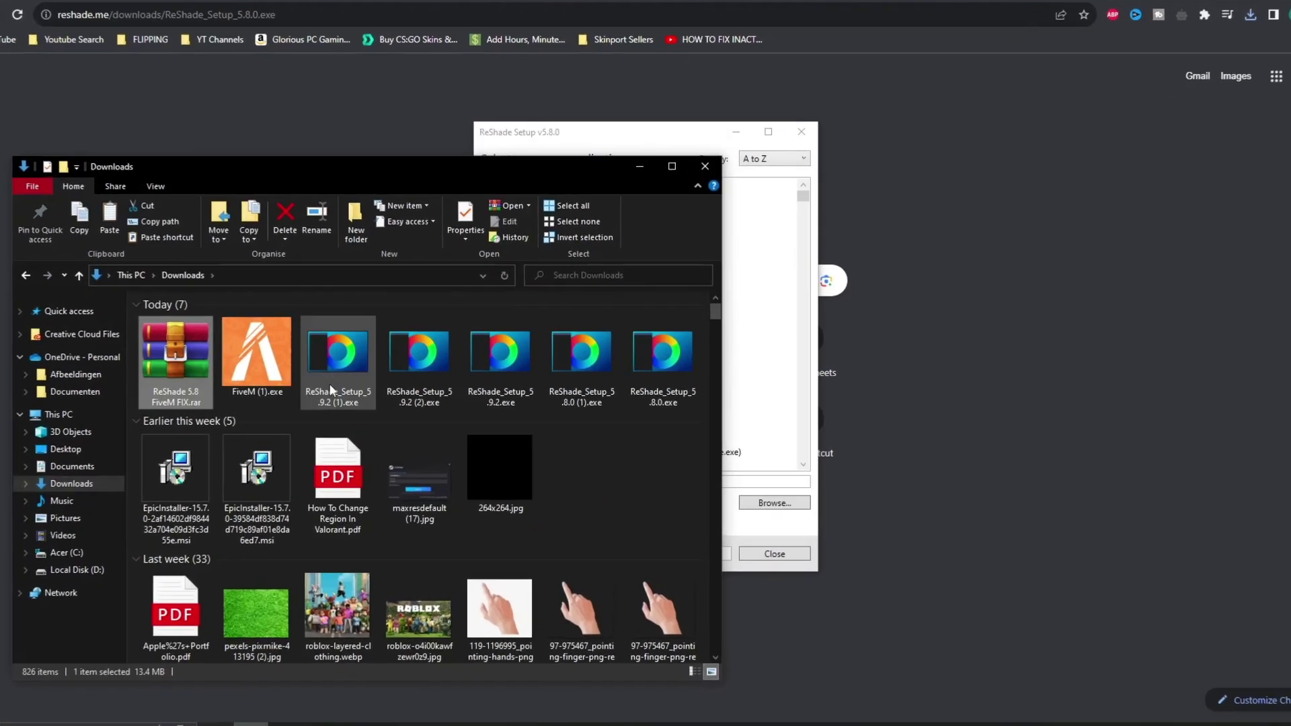
pyautogui.click(329, 387)
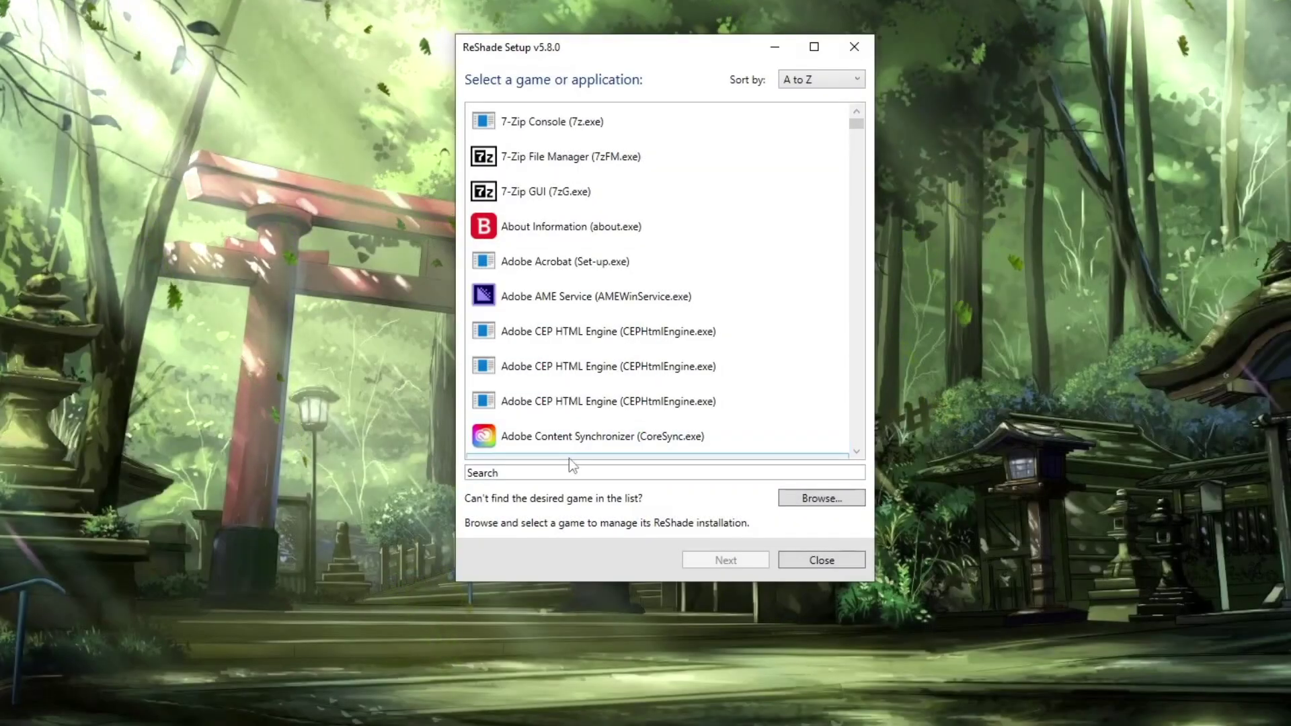
# - Find the game by searching for "gta" and choose Grand Theft Auto V (GTA5.exe) as the ReShade installation target
pyautogui.click(563, 473)
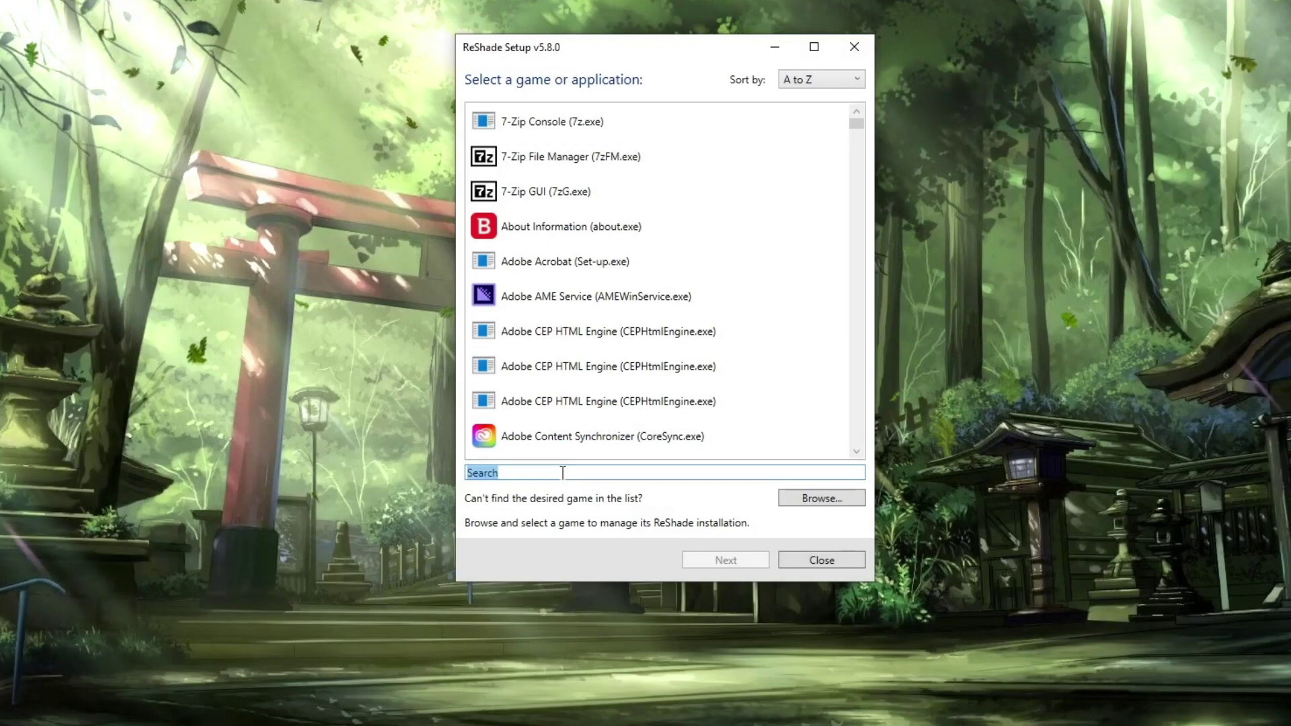
pyautogui.write('gta')
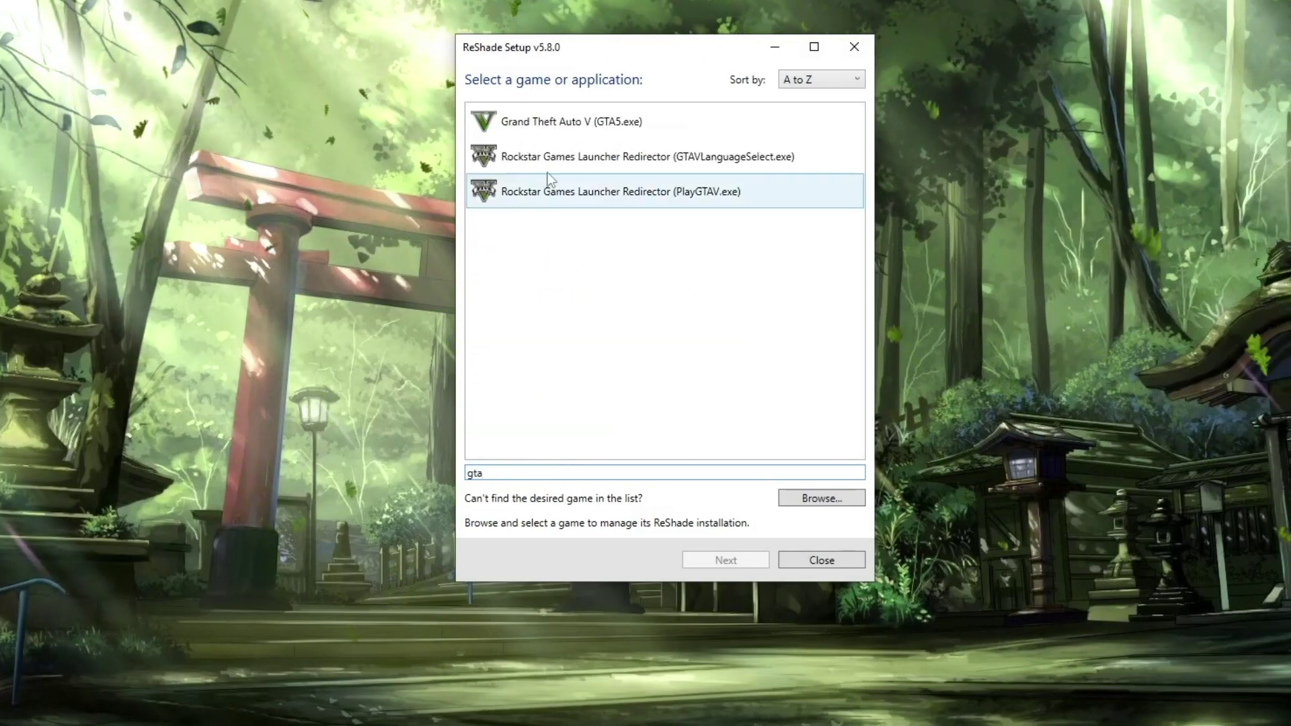
pyautogui.click(558, 122)
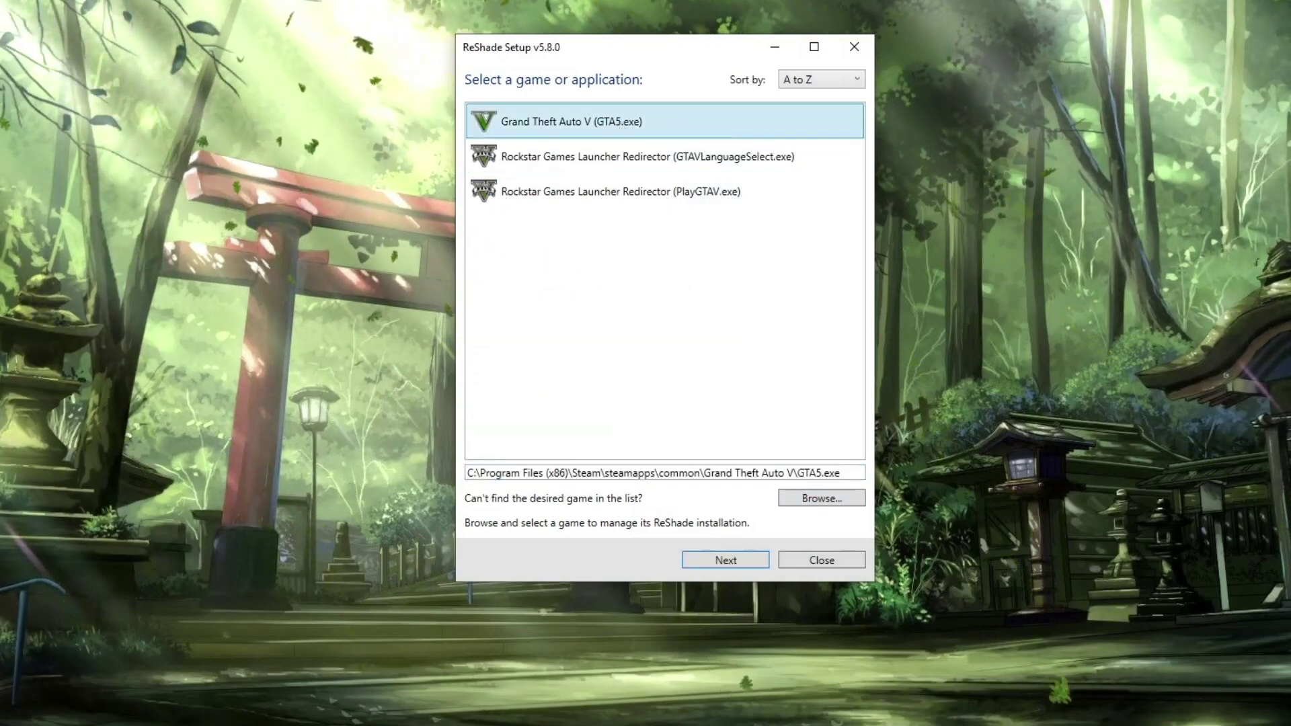
pyautogui.click(737, 562)
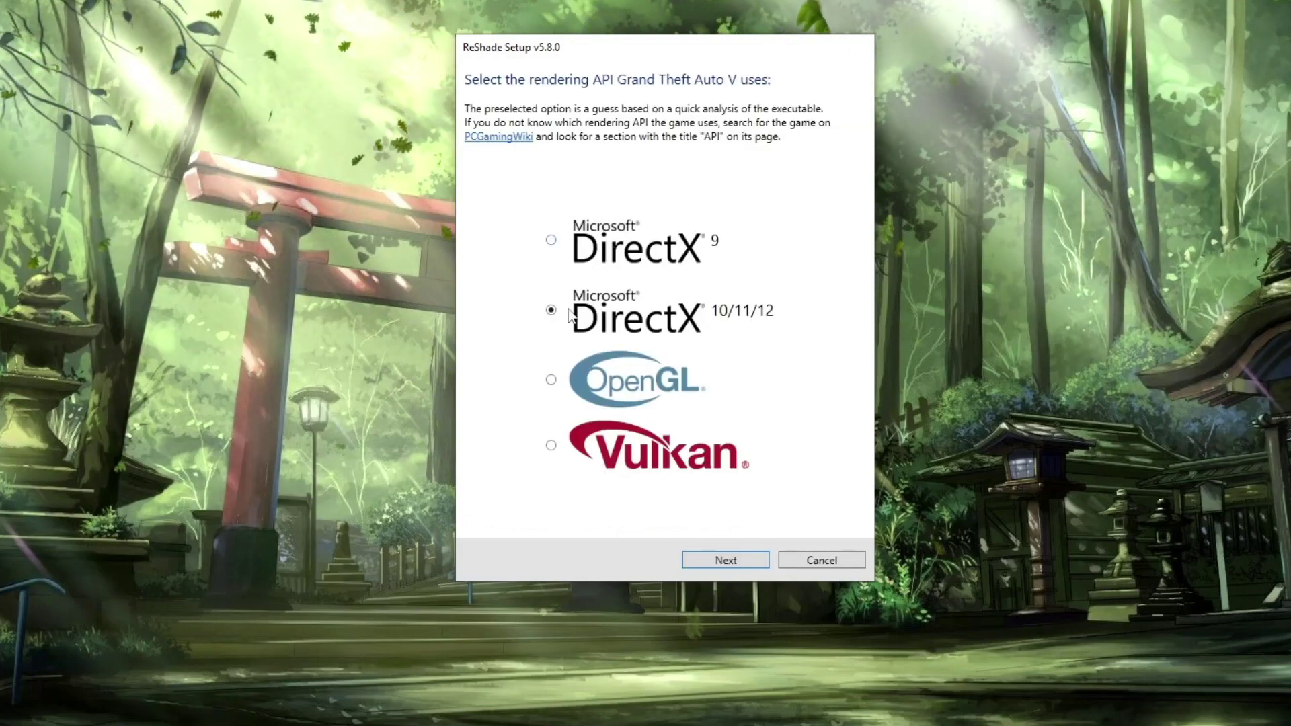
# - Accept DirectX 10/11/12 as the rendering API and choose to modify the existing ReShade installation
pyautogui.click(702, 561)
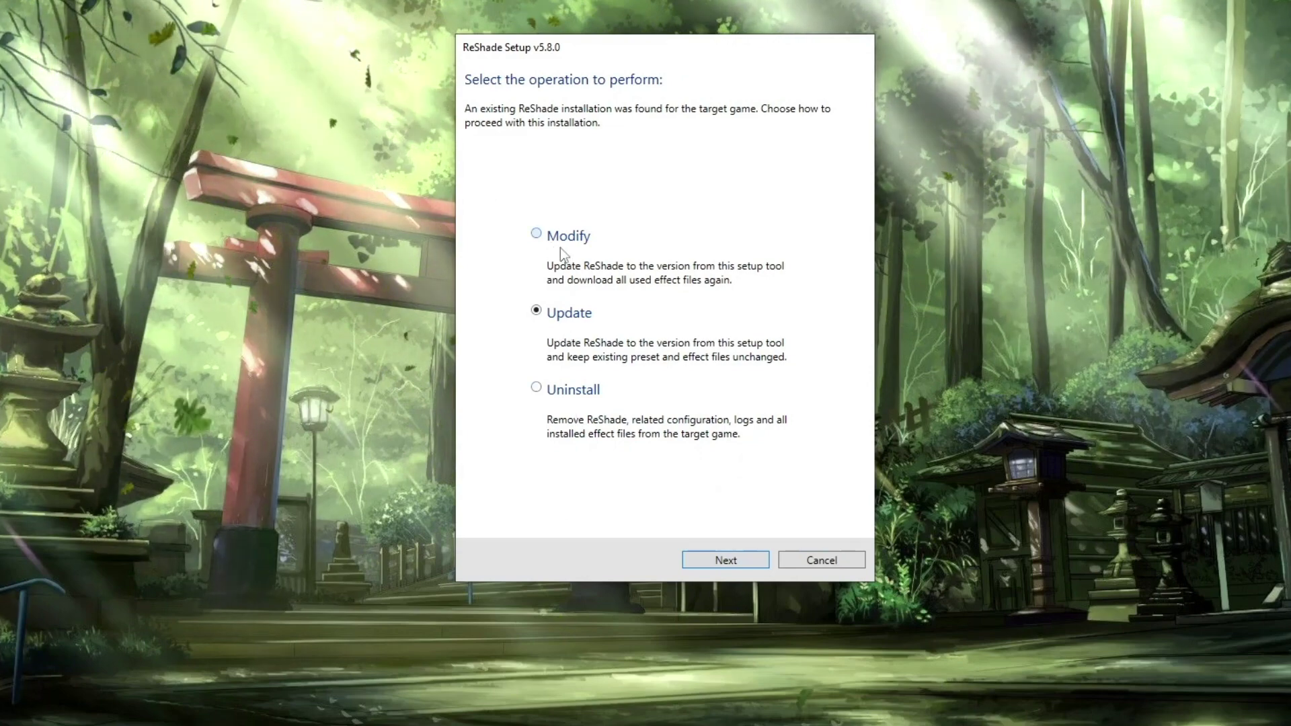
pyautogui.click(755, 562)
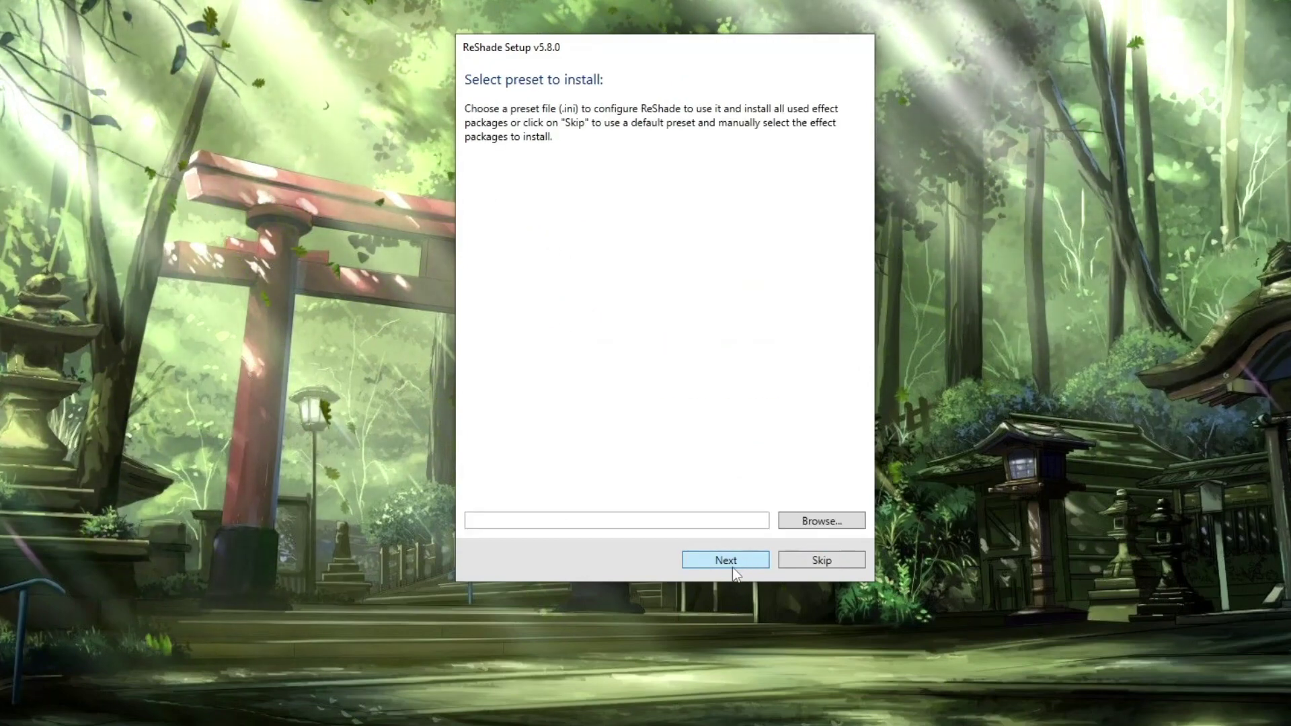
# - Skip the preset selection, install all checked effect packages and finish the ReShade setup
pyautogui.click(821, 561)
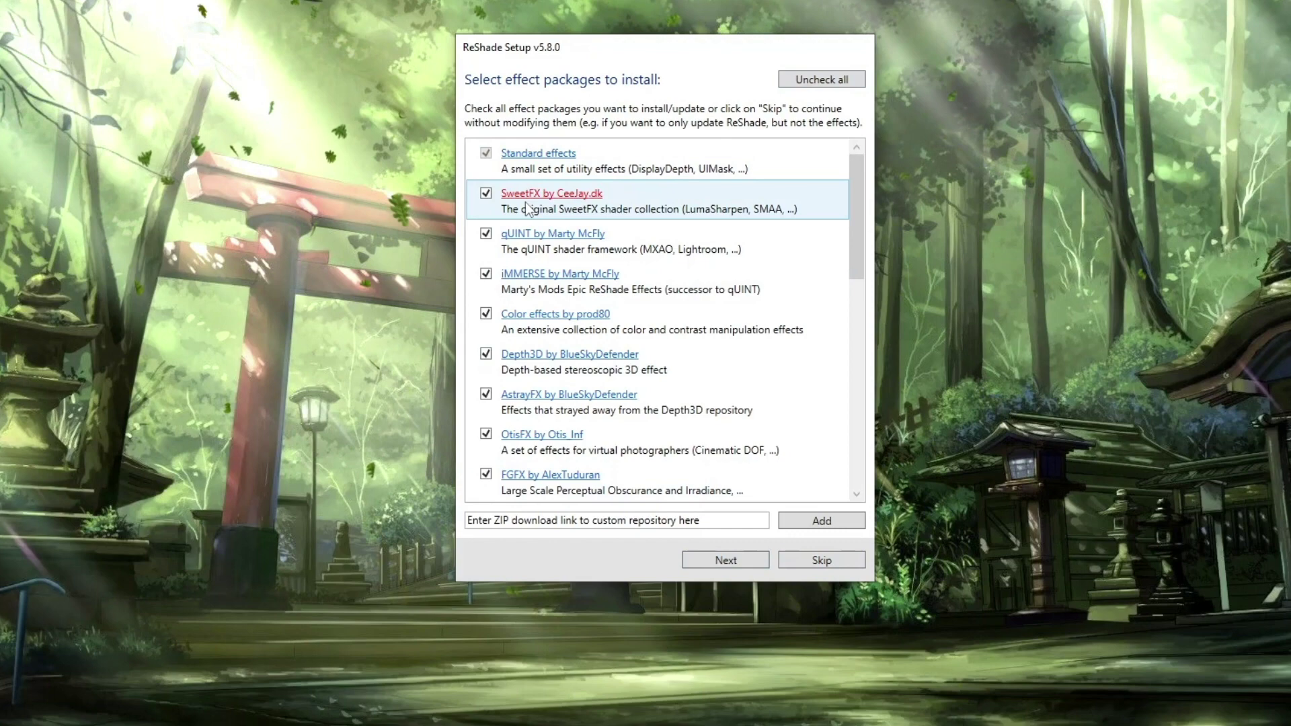
pyautogui.scroll(-10, 599, 384)
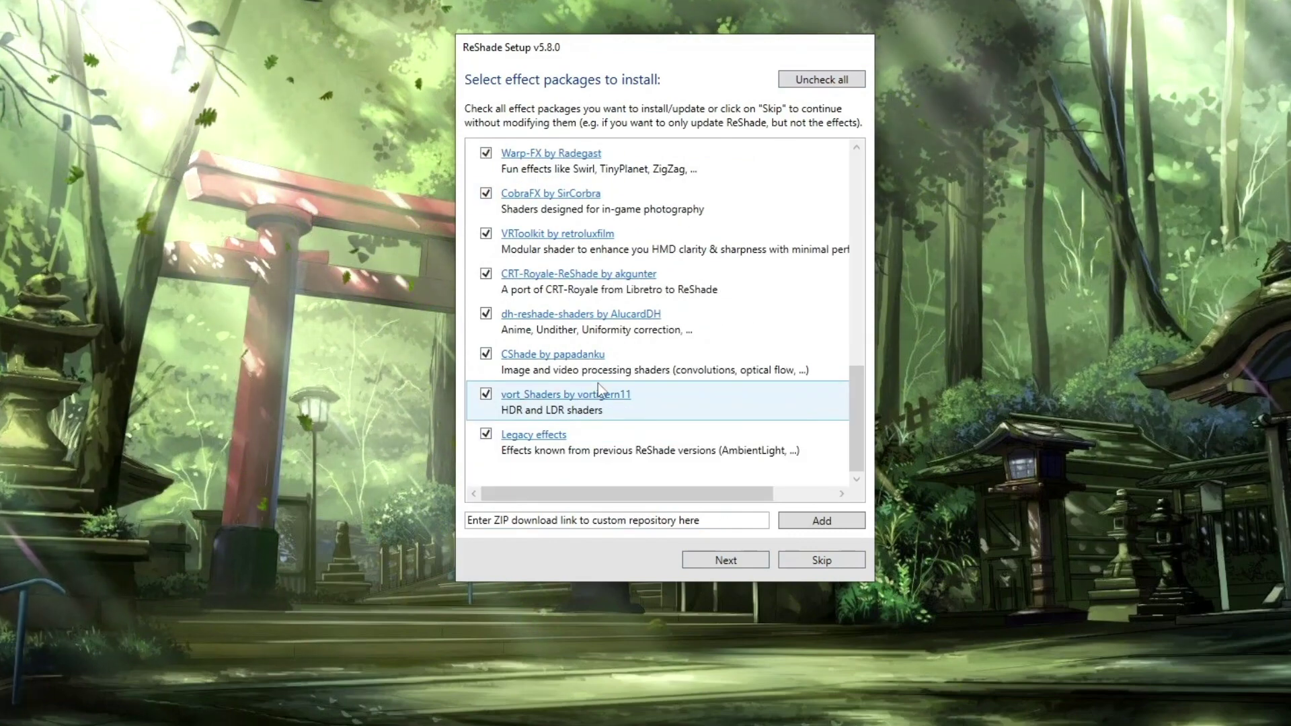
pyautogui.scroll(10, 626, 417)
pyautogui.click(723, 561)
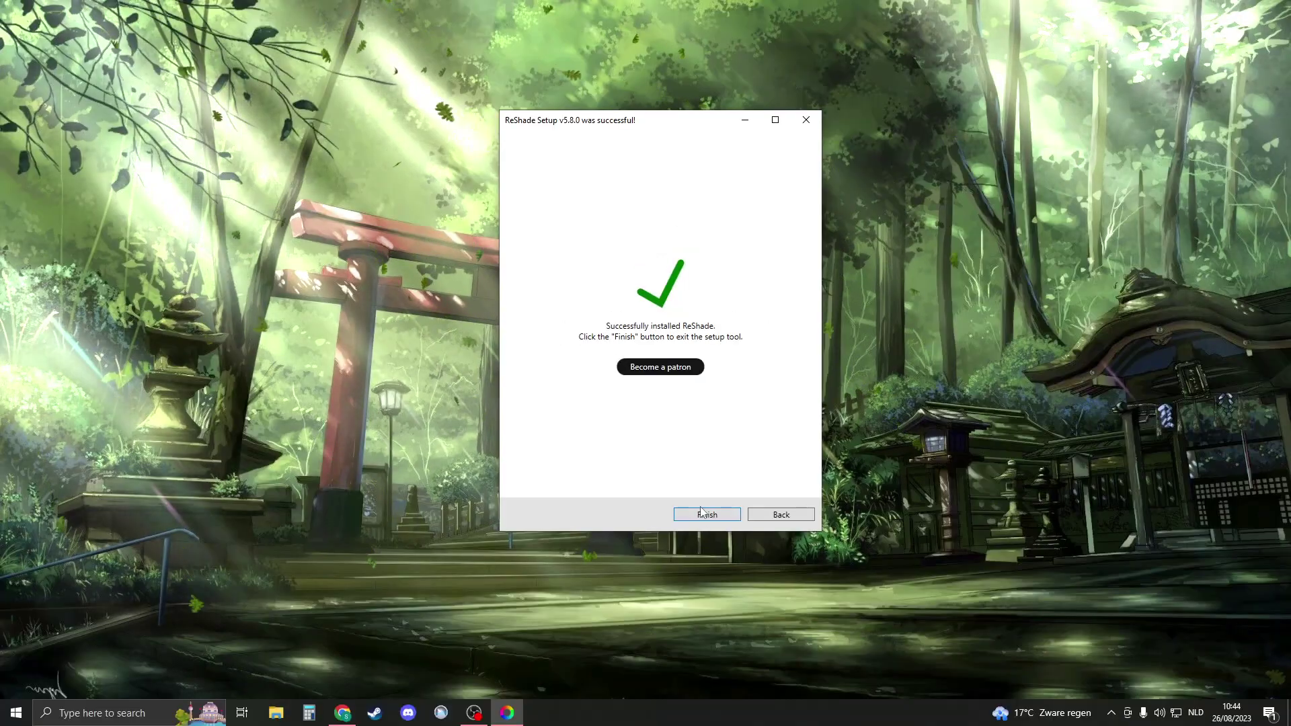
pyautogui.click(713, 562)
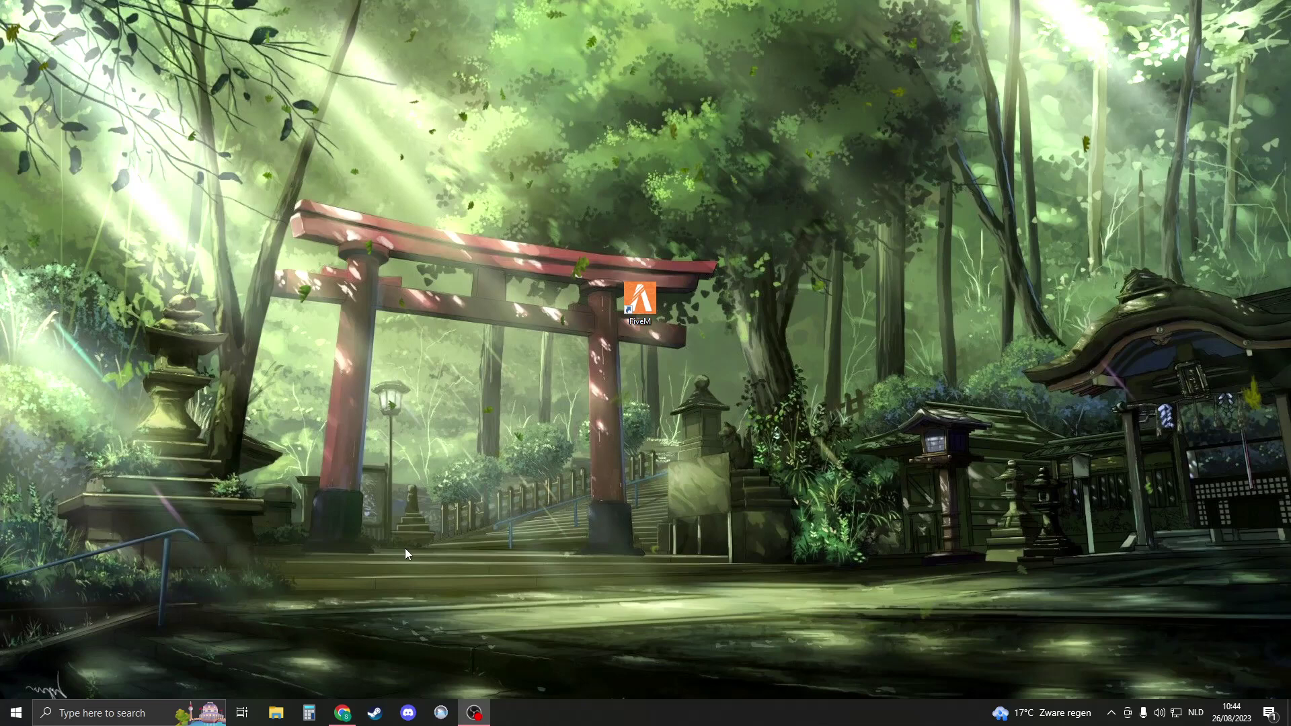
# - Search Windows for %appdata% and open the resulting file folder
pyautogui.press('super+r')
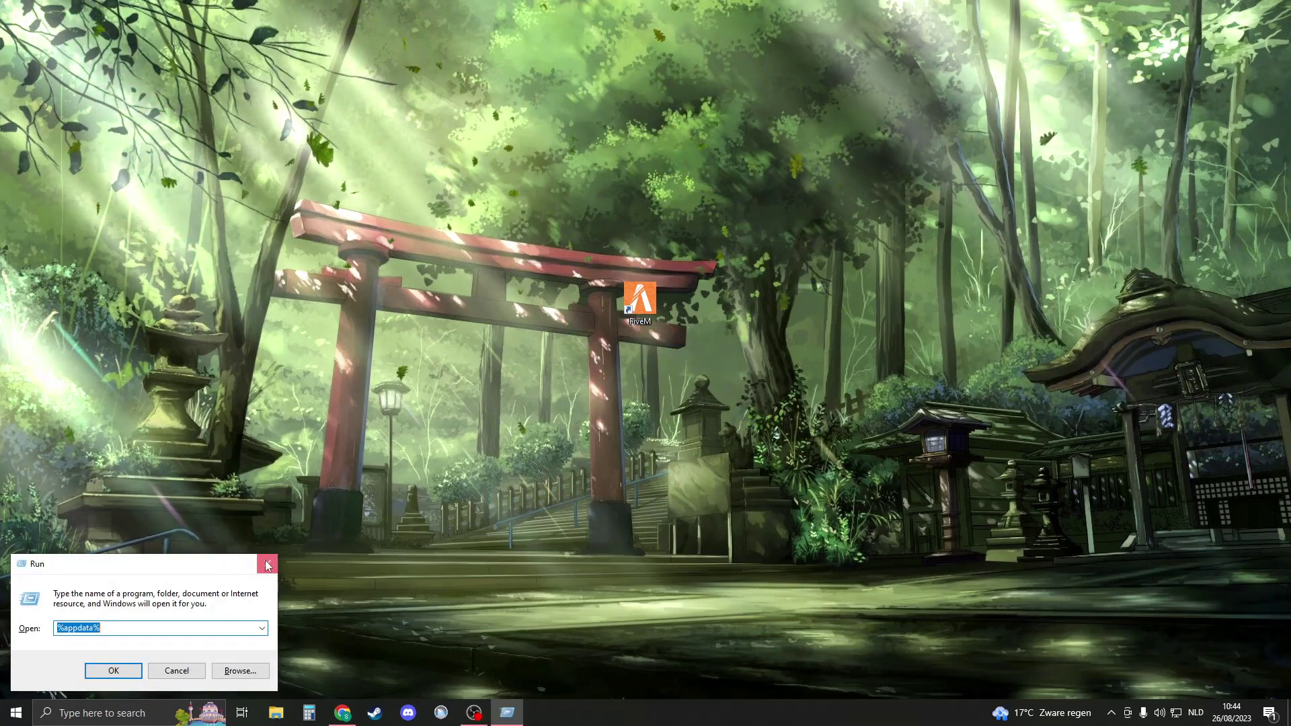
pyautogui.click(267, 565)
pyautogui.click(135, 713)
pyautogui.write('%')
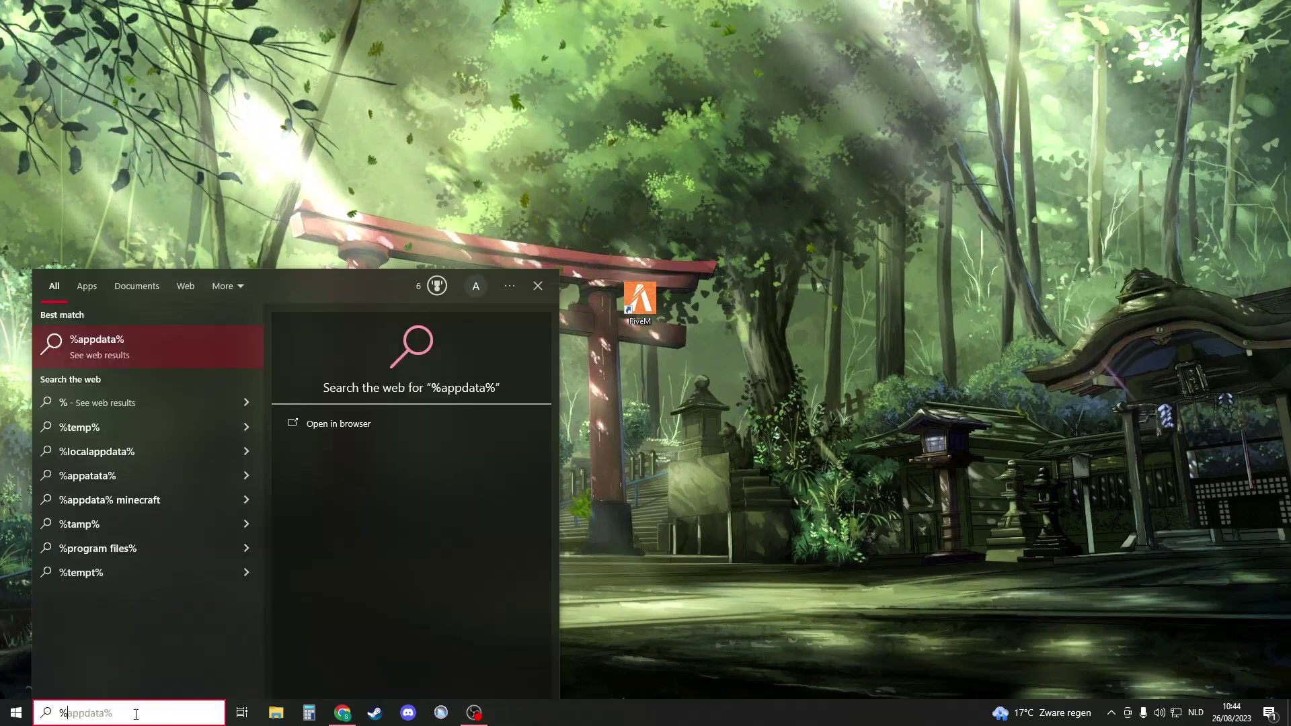
pyautogui.write('appdata%')
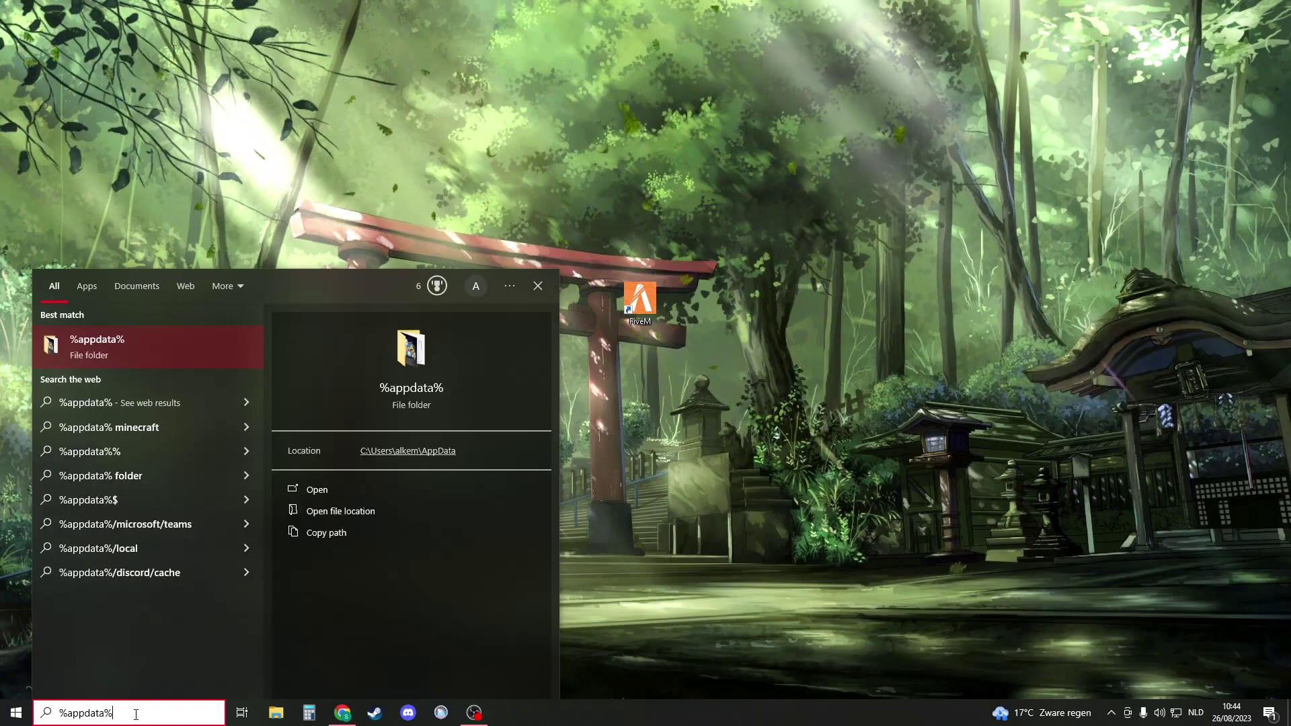
pyautogui.click(155, 333)
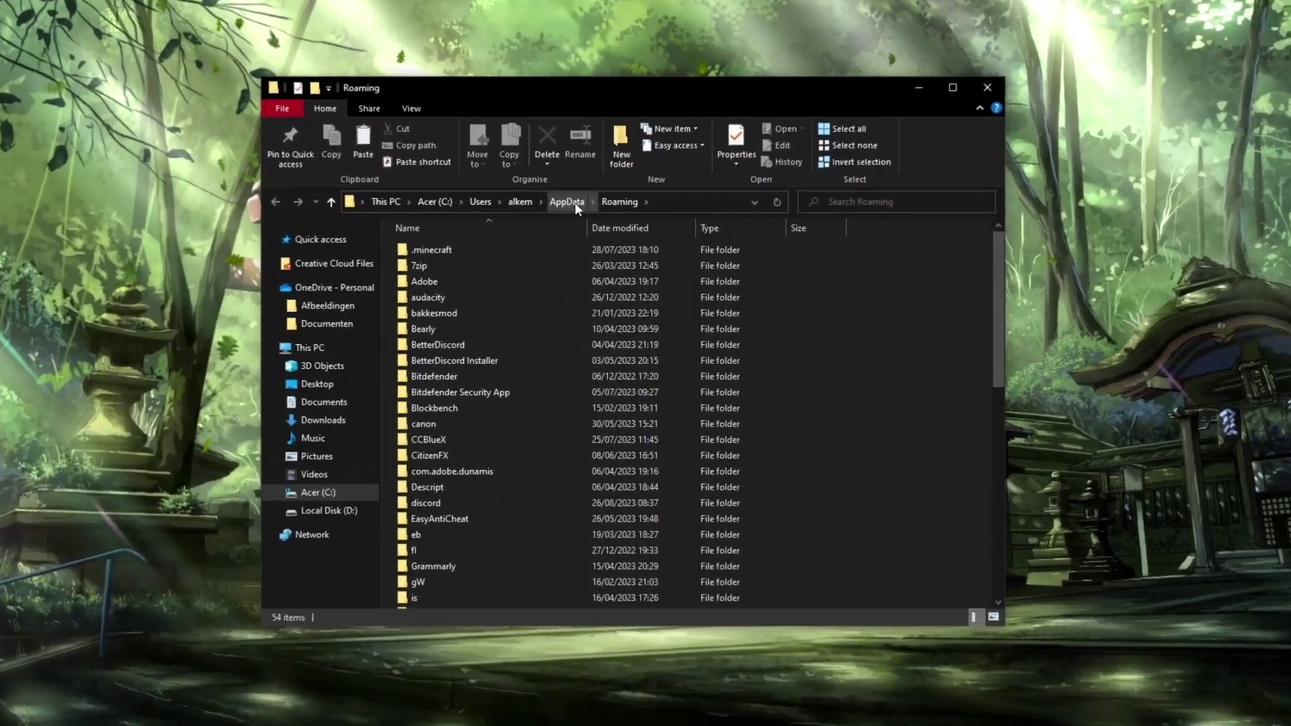
# - Go up to AppData and open the folder Local > FiveM > FiveM Application Data > plugins
pyautogui.click(575, 203)
pyautogui.click(466, 252)
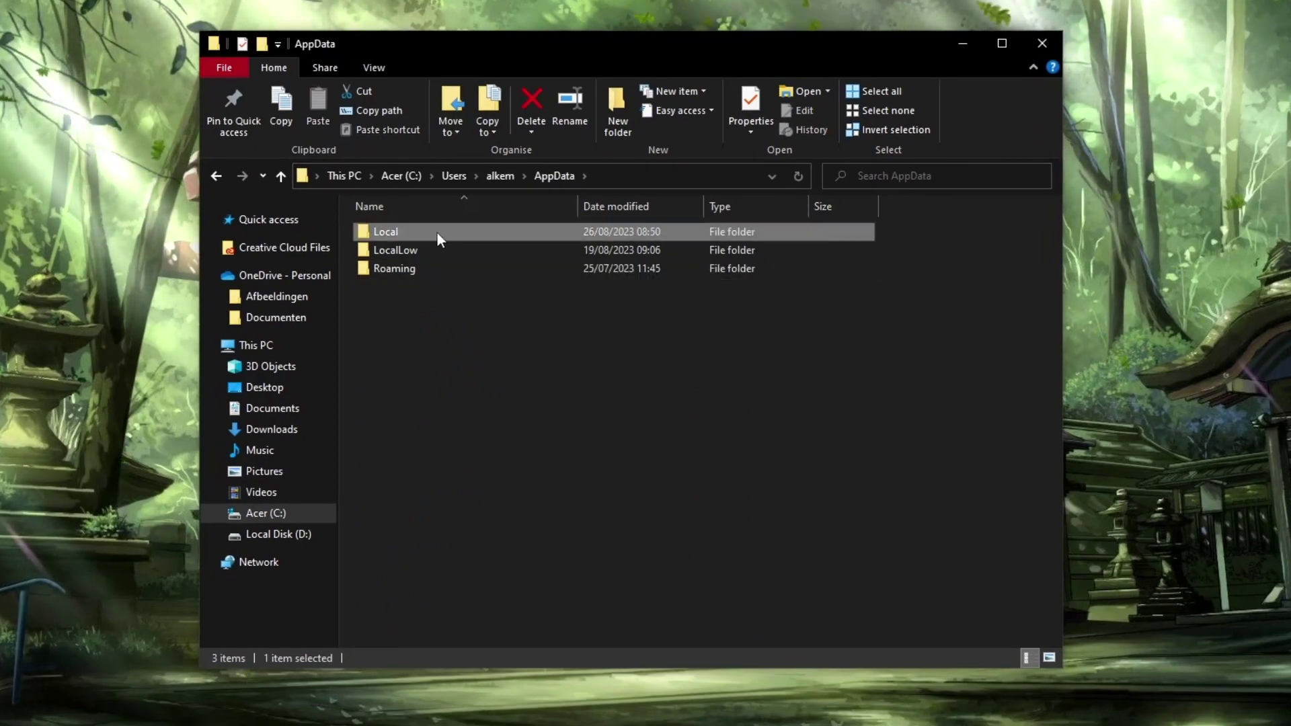
pyautogui.doubleClick(437, 232)
pyautogui.press('f')
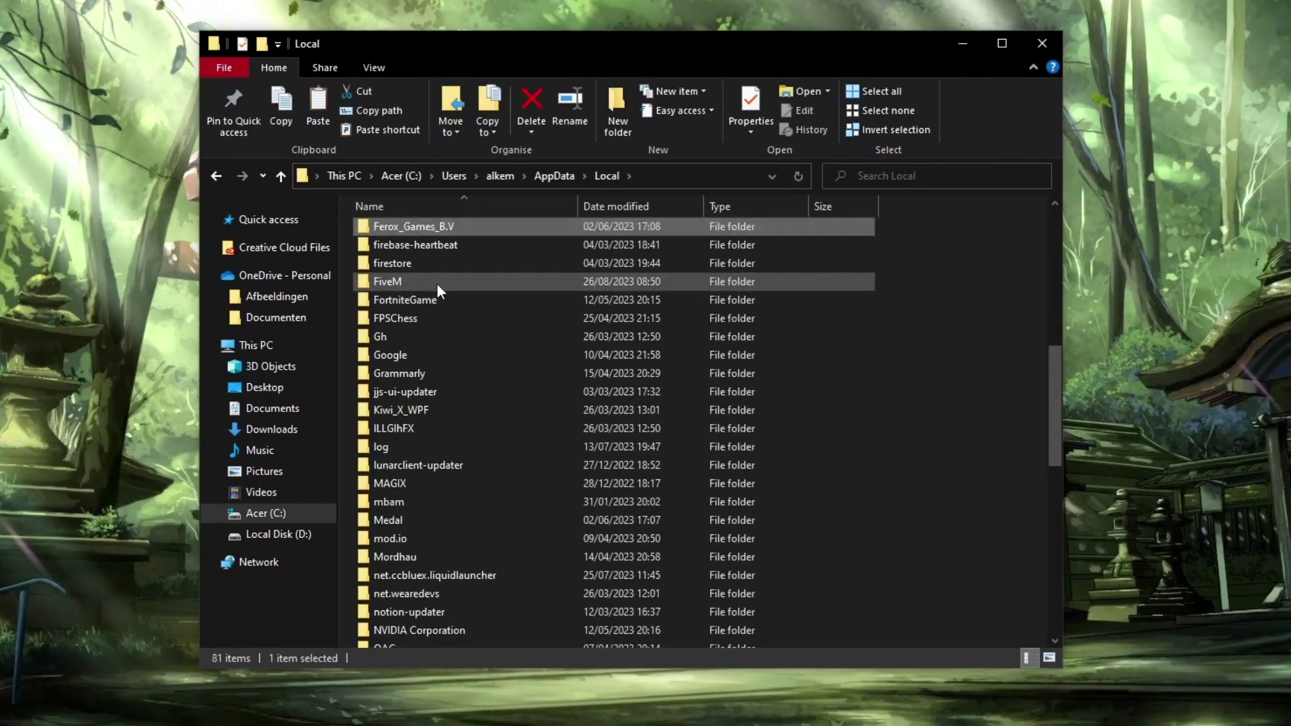
pyautogui.doubleClick(434, 284)
pyautogui.click(407, 287)
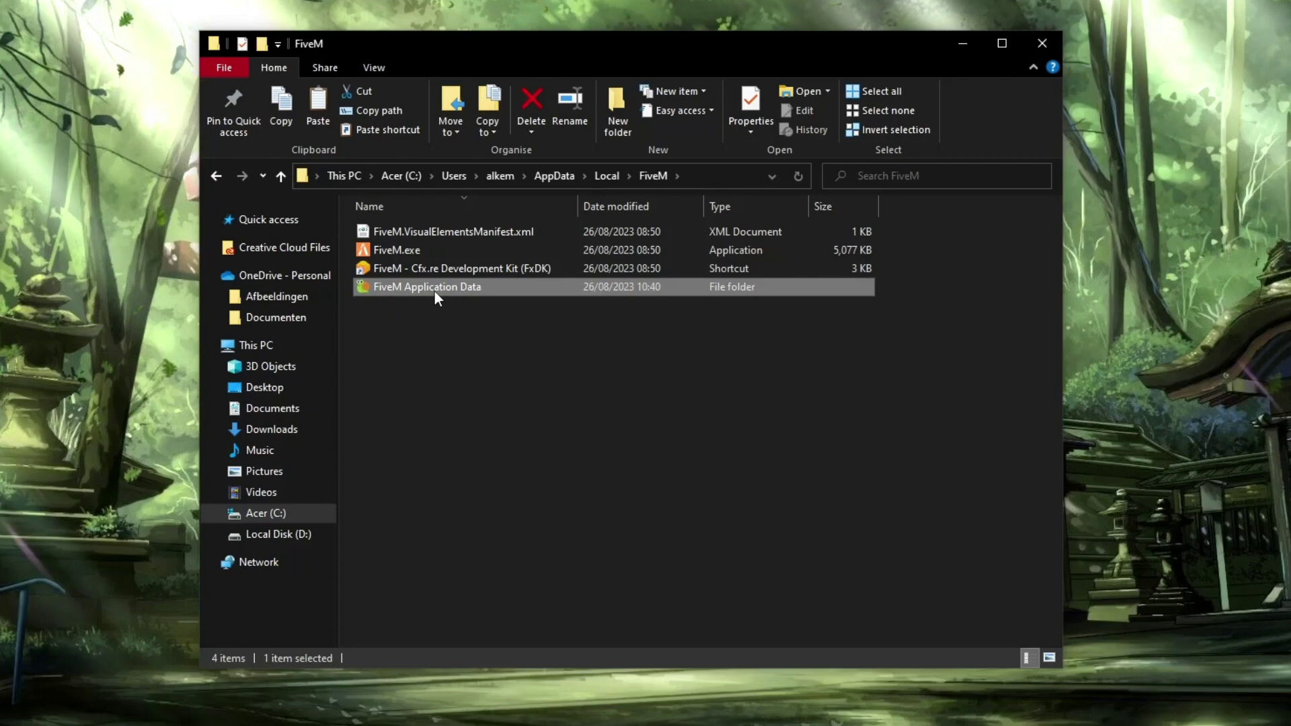
pyautogui.doubleClick(485, 288)
pyautogui.click(446, 341)
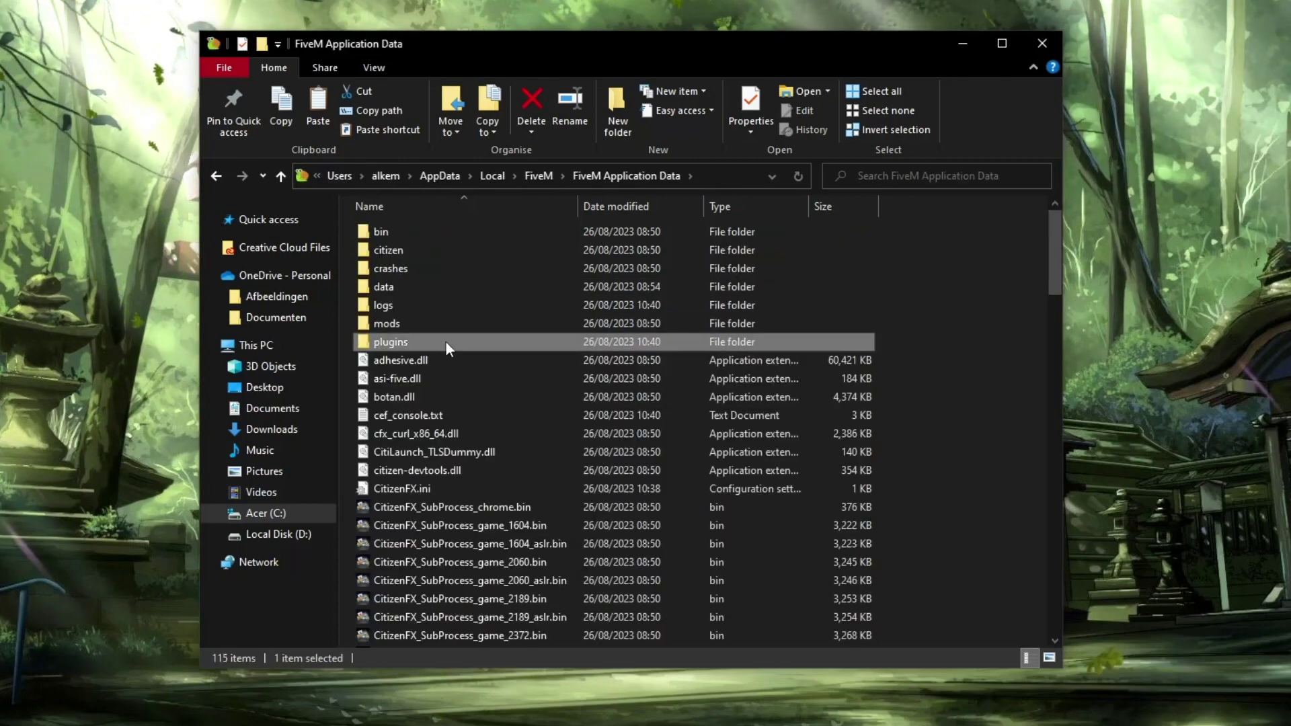
pyautogui.doubleClick(418, 339)
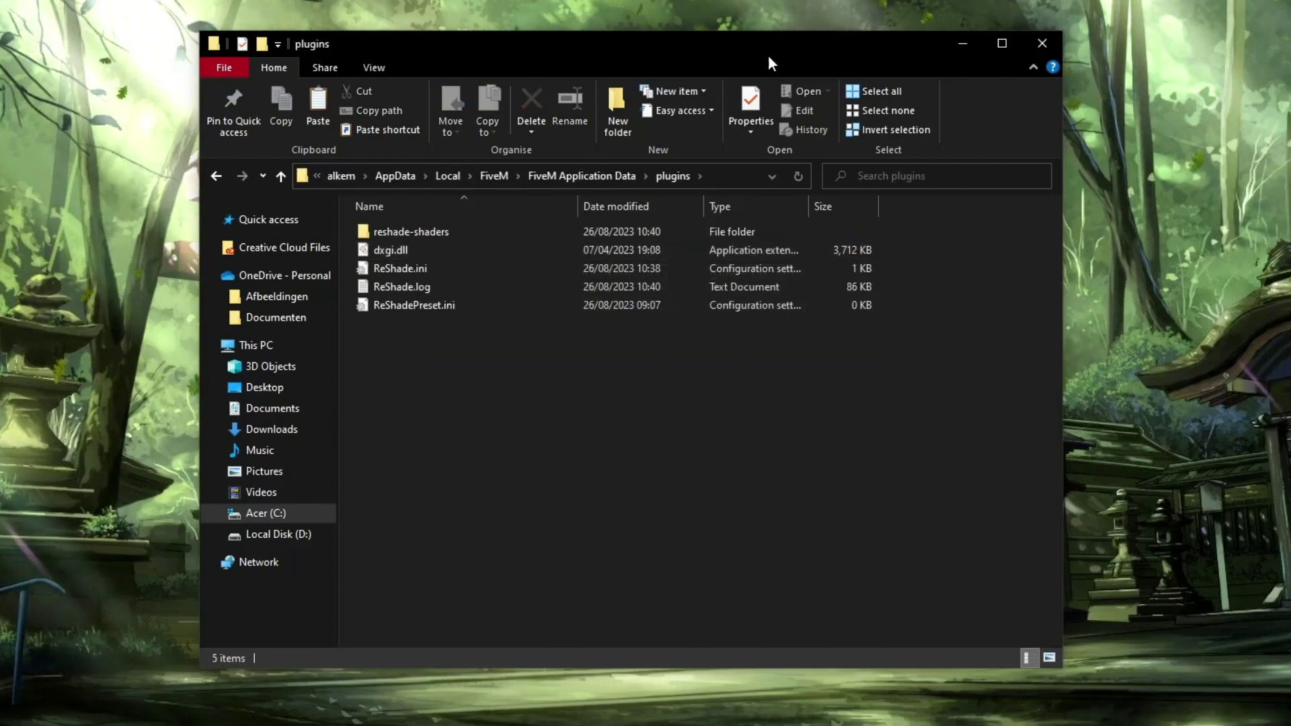
# - Delete all existing ReShade files and the reshade-shaders folder from the FiveM plugins folder
pyautogui.moveTo(655, 57); pyautogui.dragTo(931, 34)
pyautogui.moveTo(737, 315); pyautogui.dragTo(691, 201)
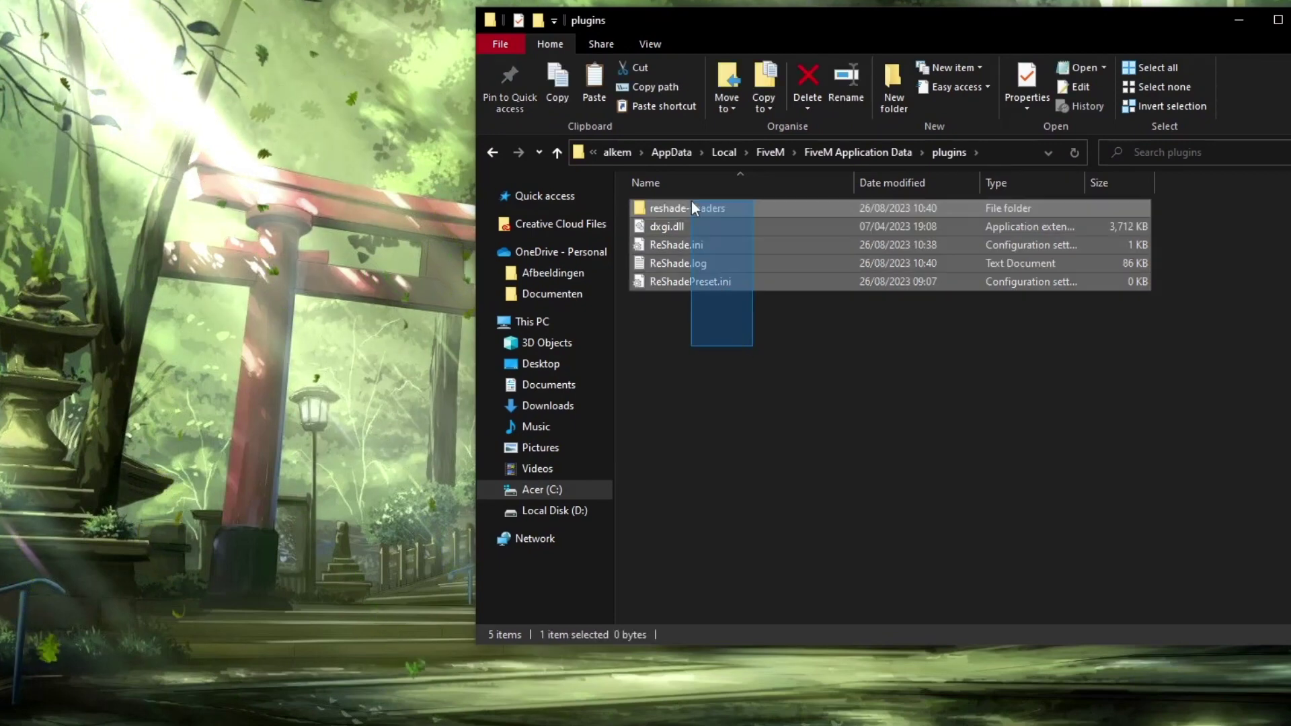
pyautogui.click(742, 335)
pyautogui.moveTo(743, 337); pyautogui.dragTo(693, 204)
pyautogui.moveTo(757, 361); pyautogui.dragTo(714, 207)
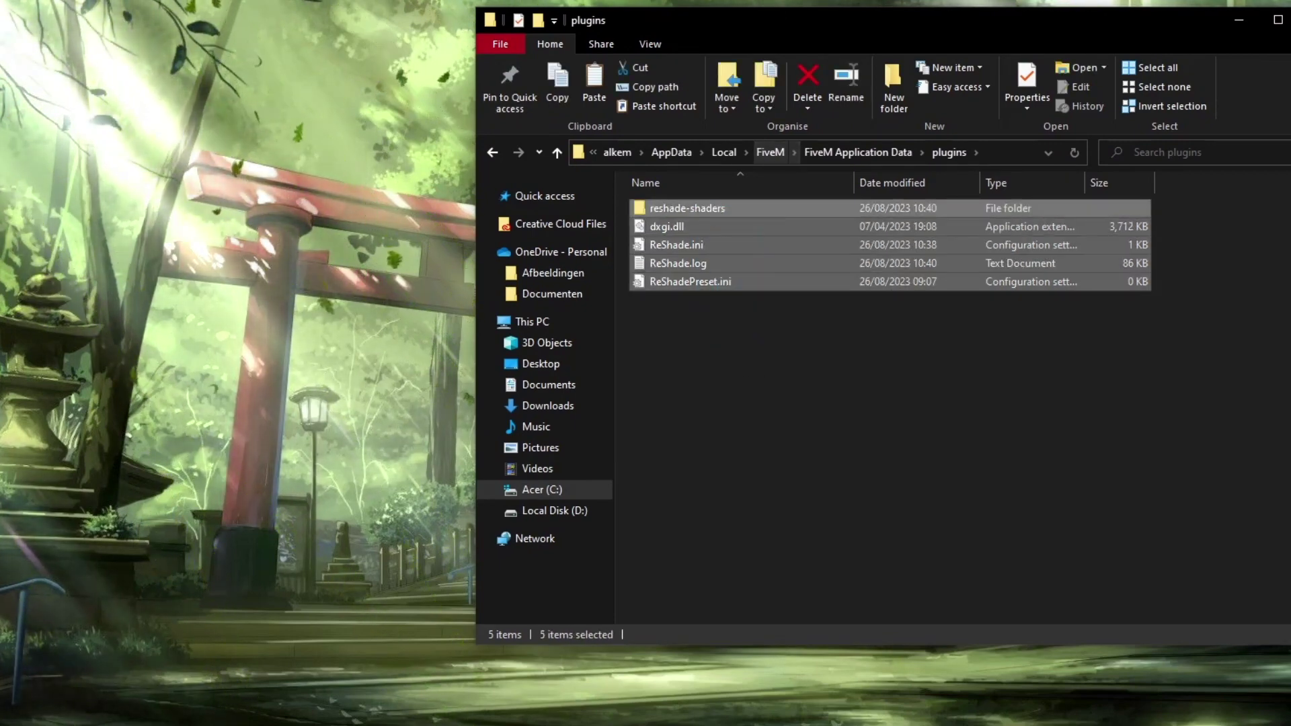
pyautogui.press('Delete')
pyautogui.moveTo(762, 24); pyautogui.dragTo(826, 71)
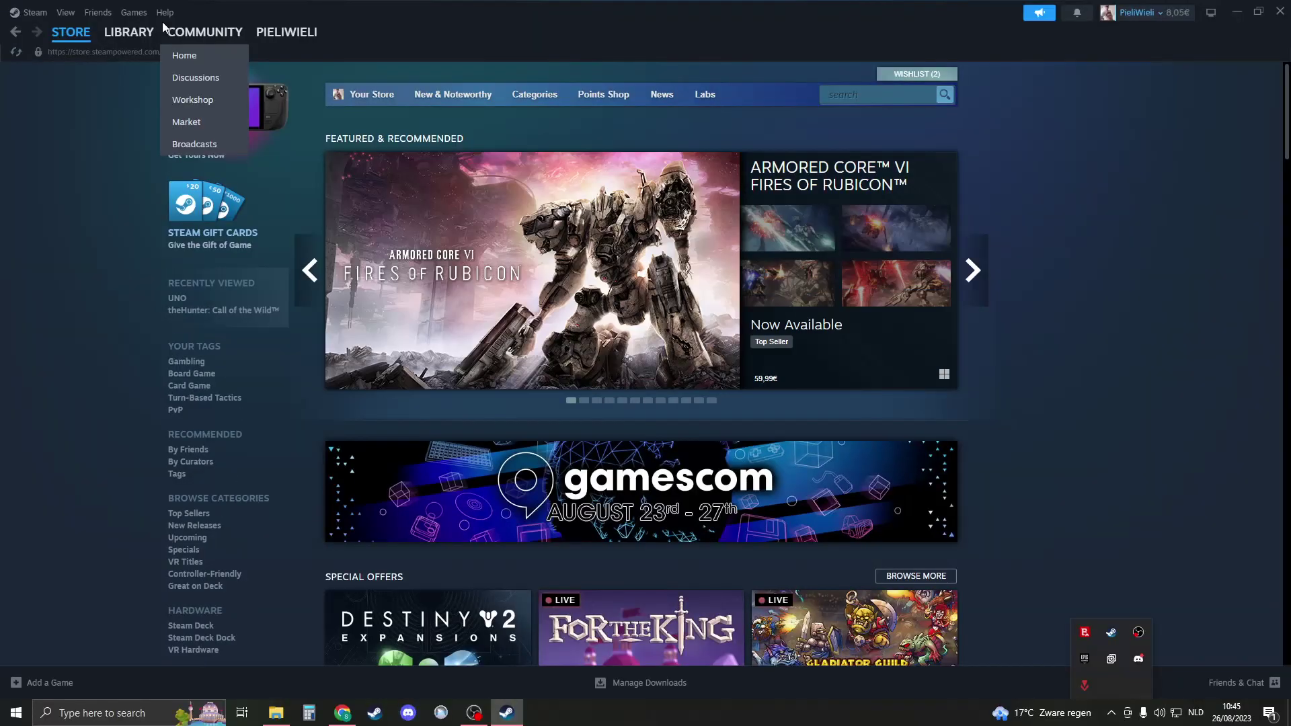
# - In Steam, browse the local files of Grand Theft Auto V and place that folder window beside the plugins folder
pyautogui.click(128, 32)
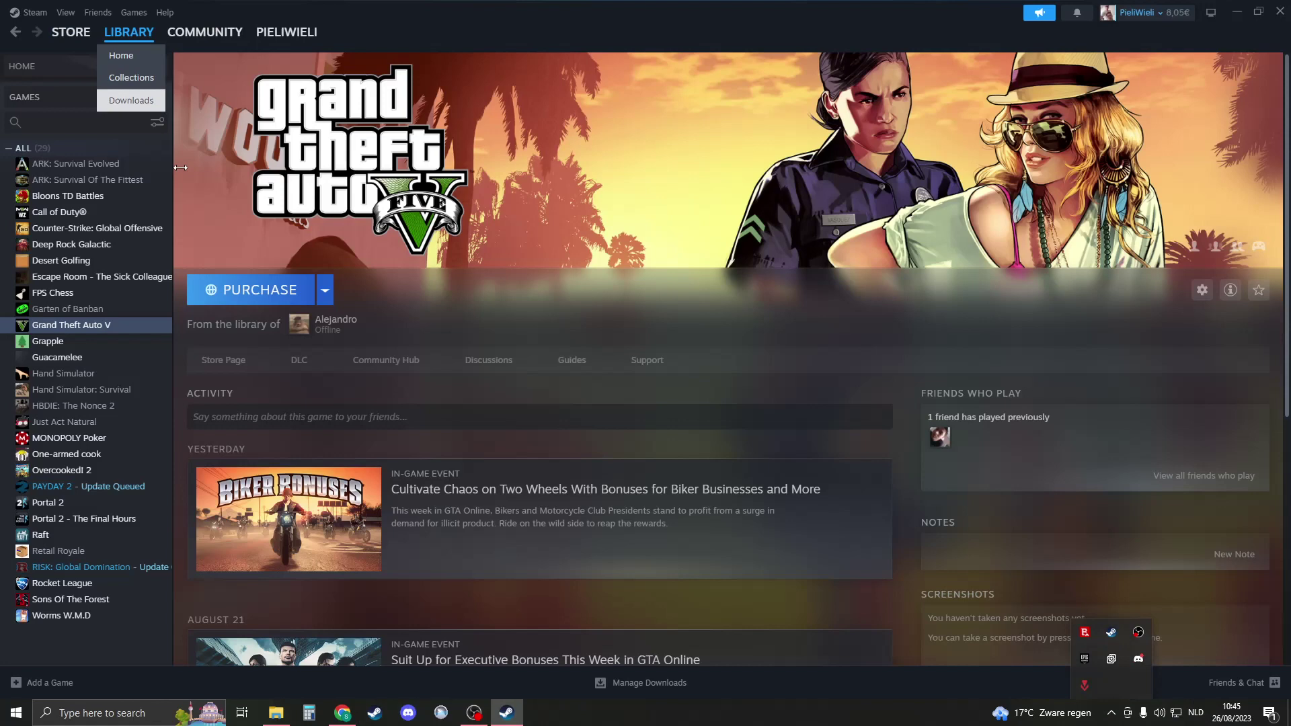
pyautogui.rightClick(76, 326)
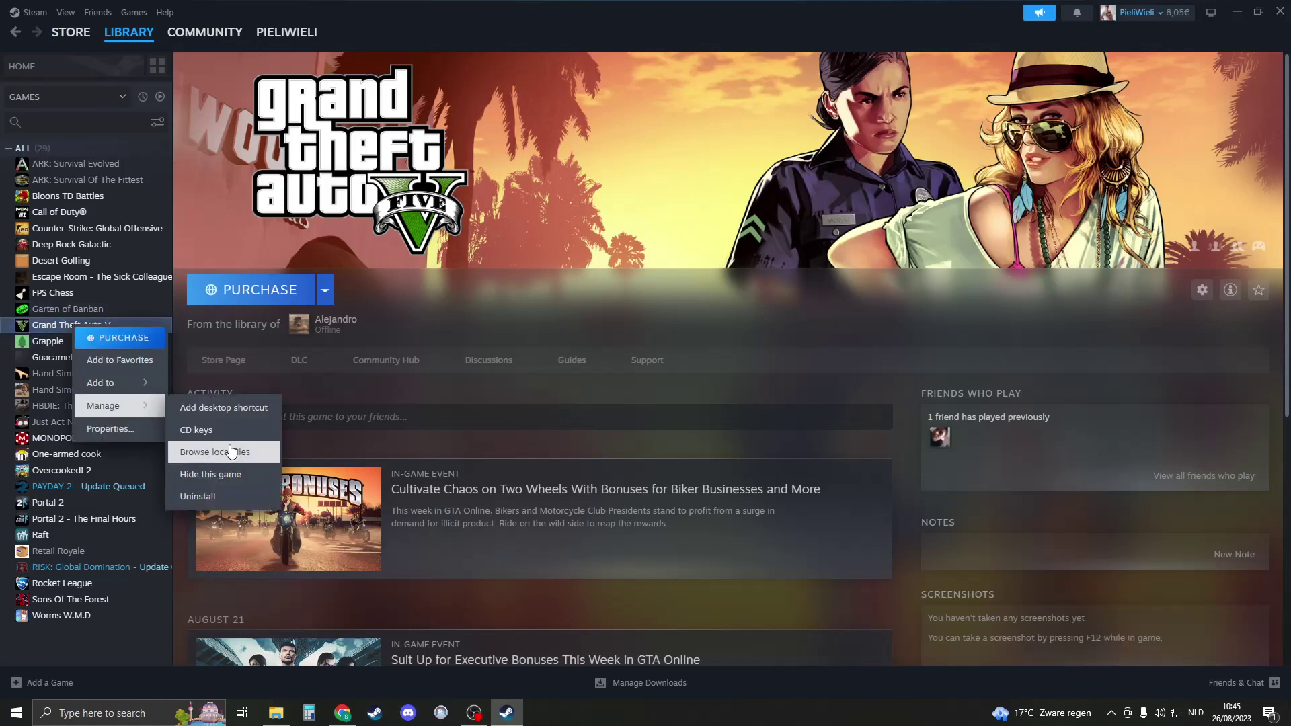
pyautogui.click(351, 381)
pyautogui.click(1280, 11)
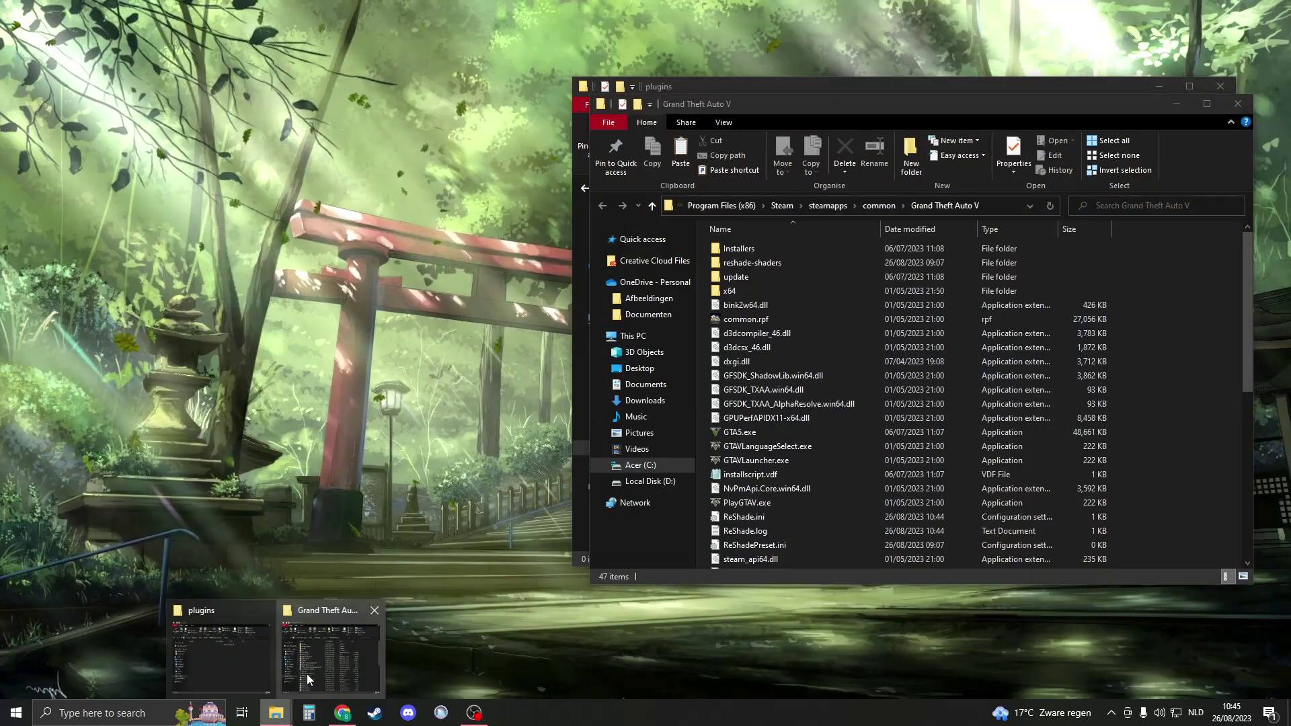
pyautogui.moveTo(749, 104); pyautogui.dragTo(227, 117)
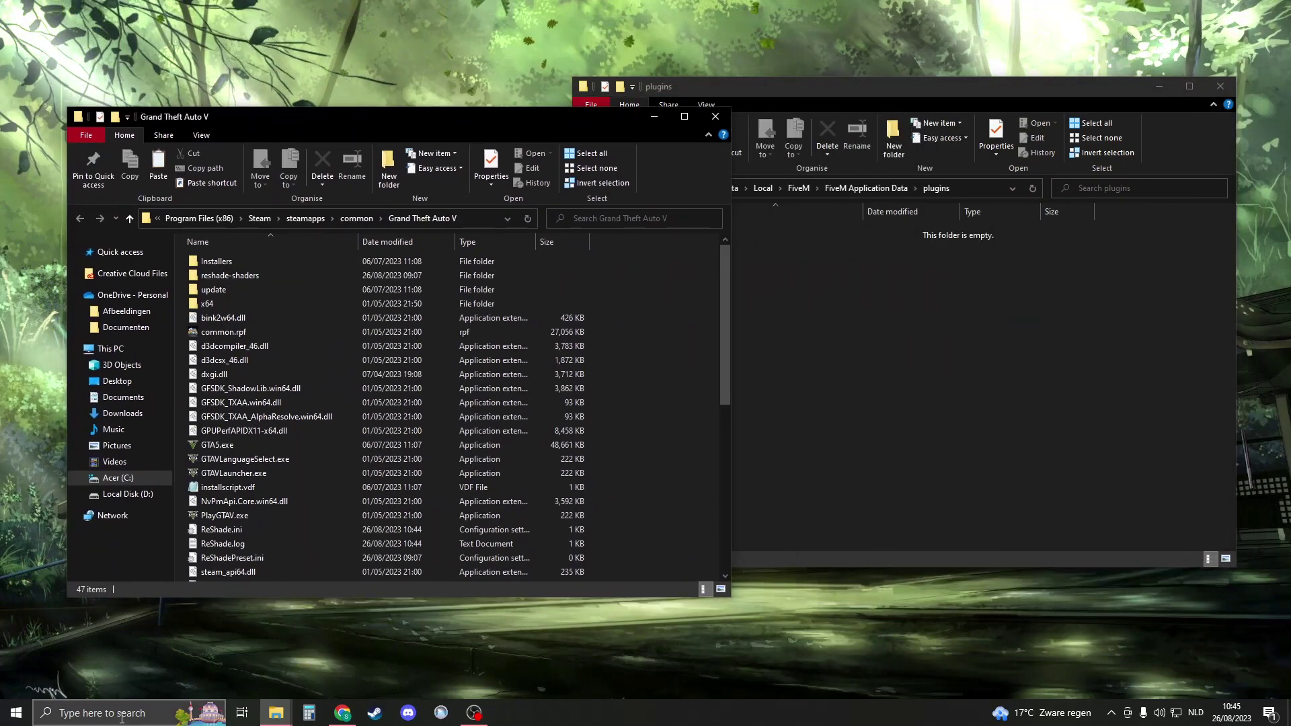
# - Switch to the Epic Games Launcher, open the installation folder of Guacamelee! 2 from the library, and close both windows
pyautogui.click(129, 713)
pyautogui.write('epic')
pyautogui.press('Return')
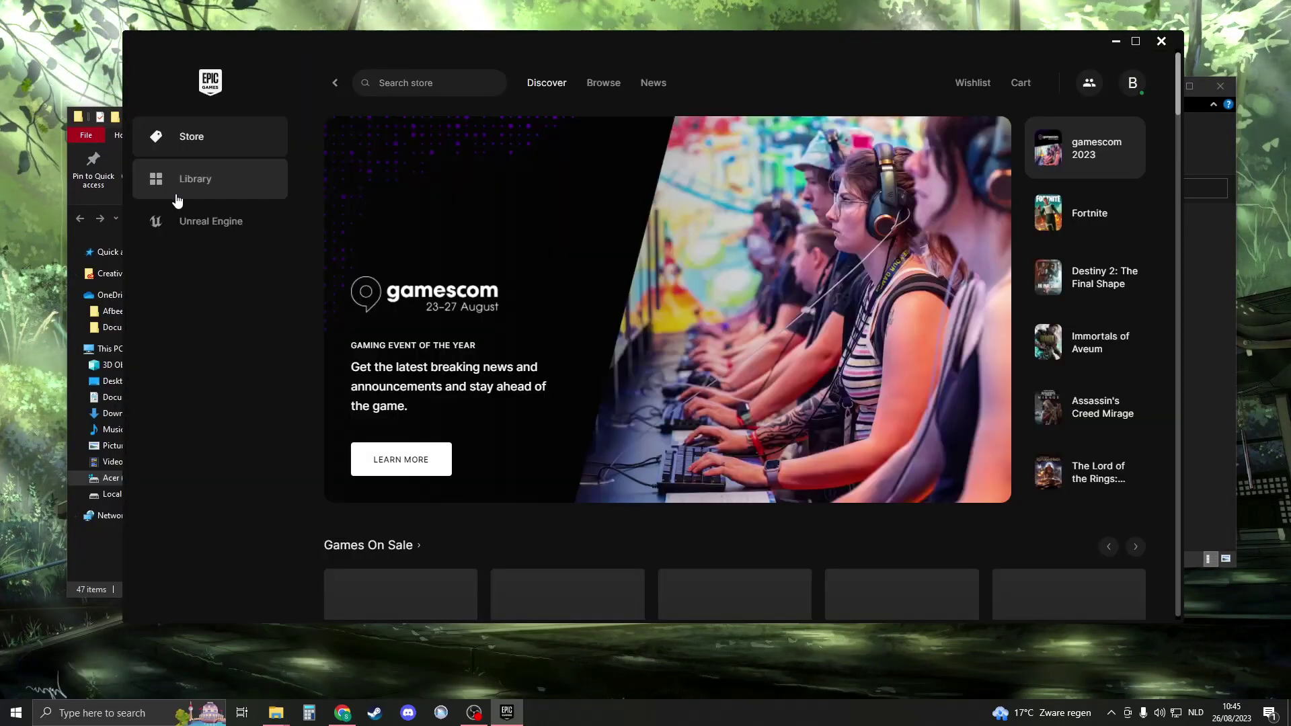
pyautogui.click(177, 195)
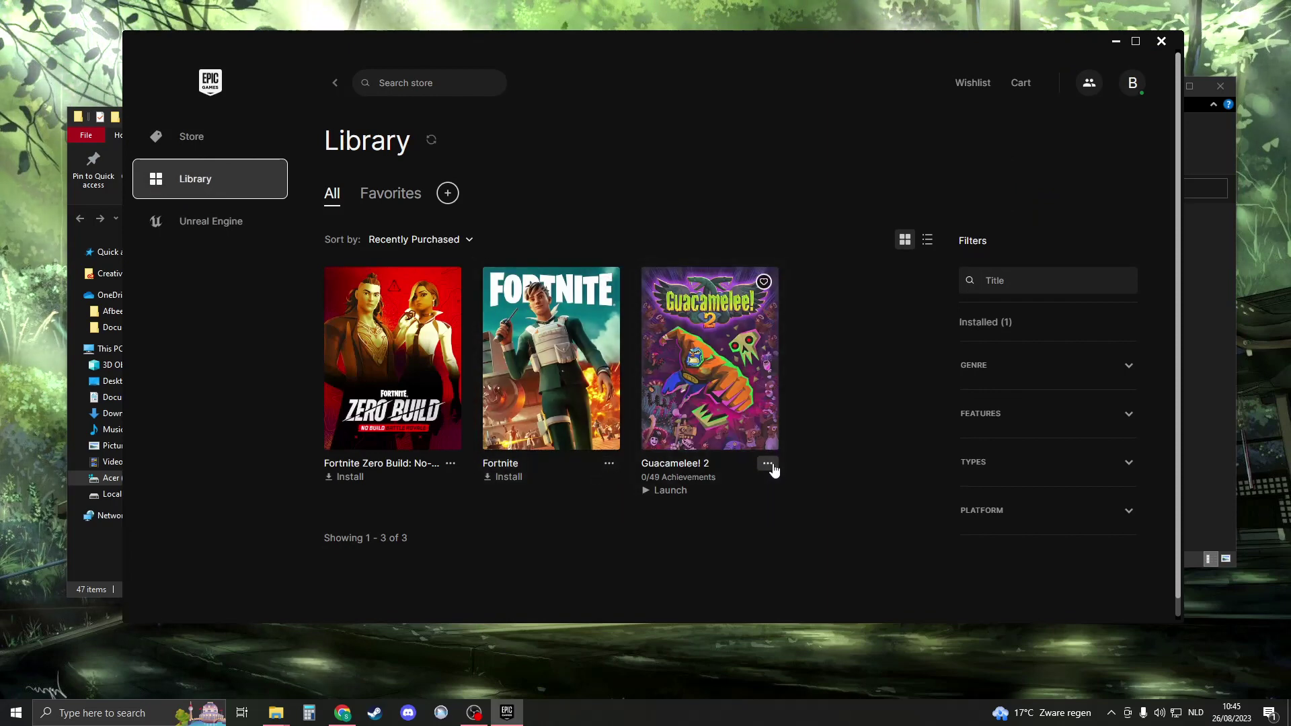
pyautogui.click(768, 465)
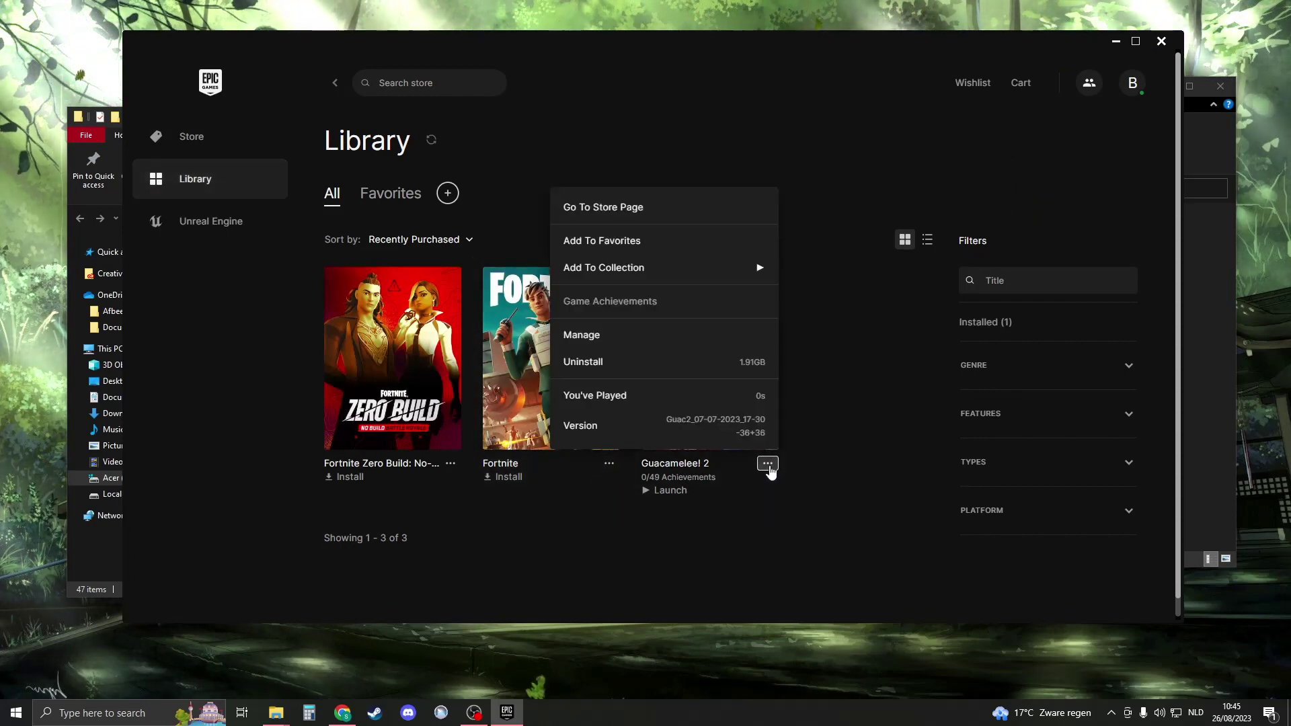
pyautogui.click(614, 342)
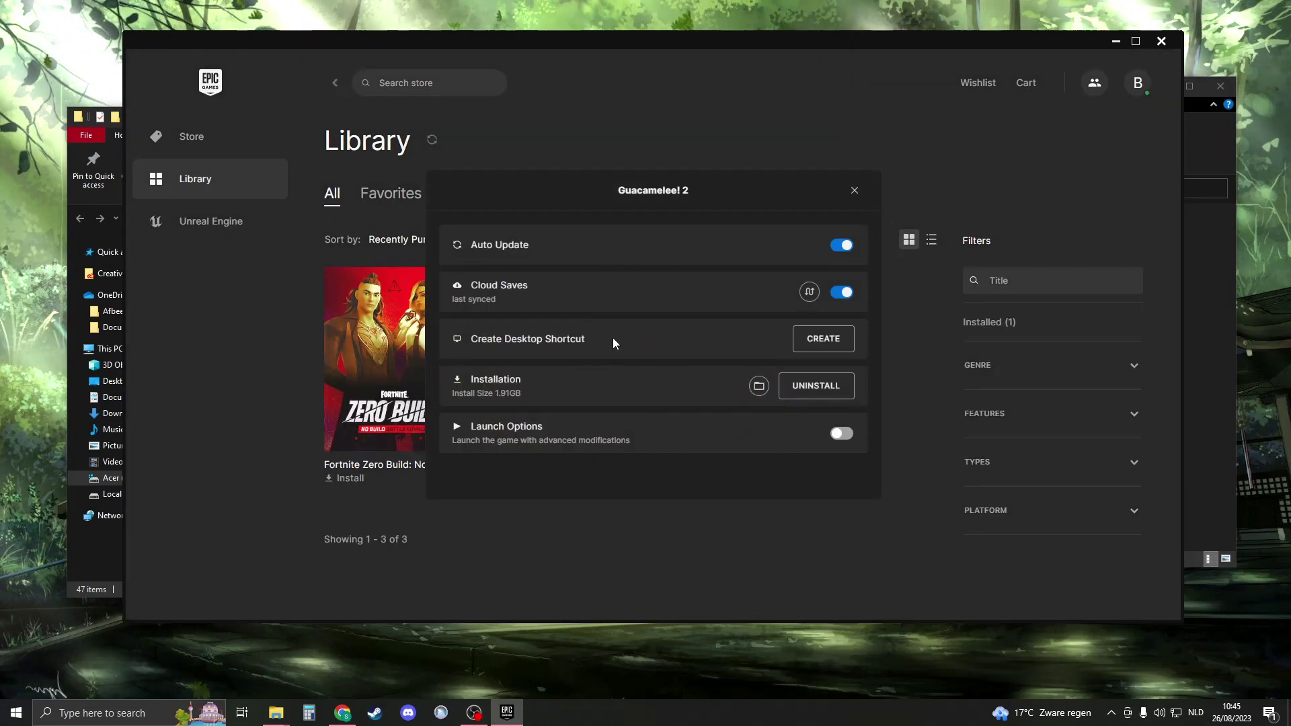
pyautogui.click(760, 386)
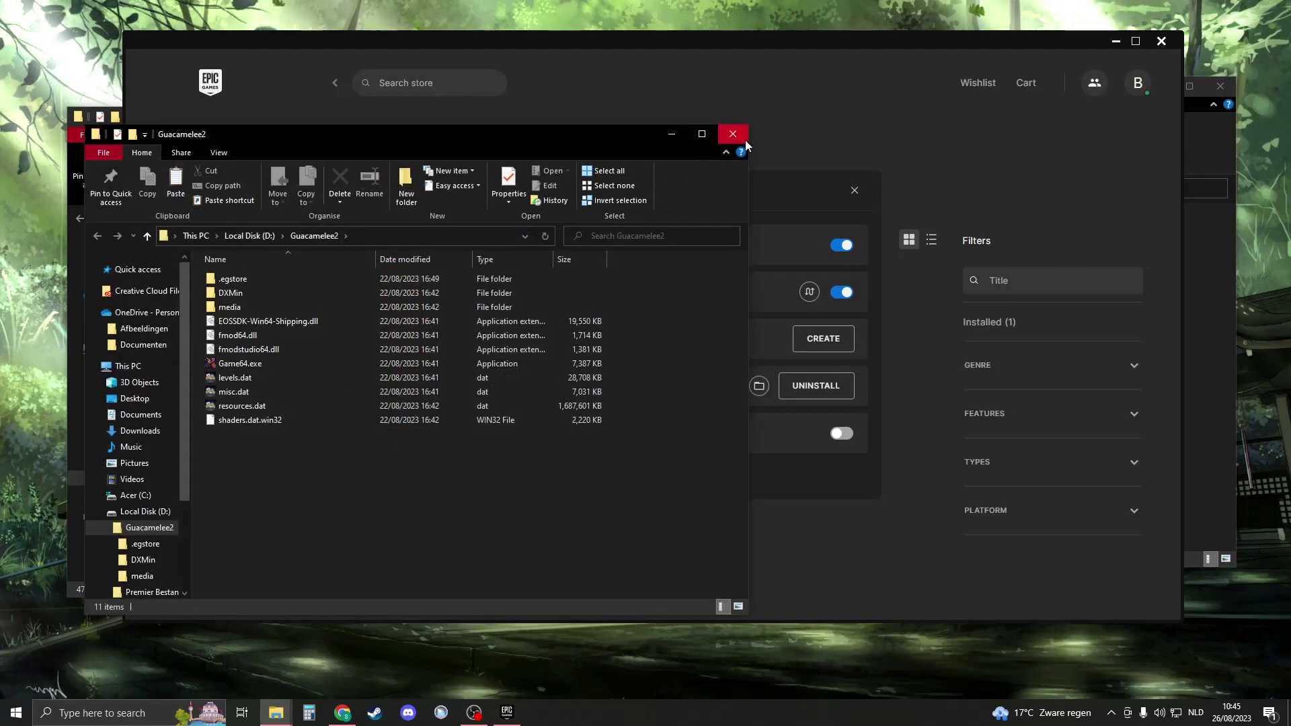
pyautogui.click(735, 134)
pyautogui.click(1161, 41)
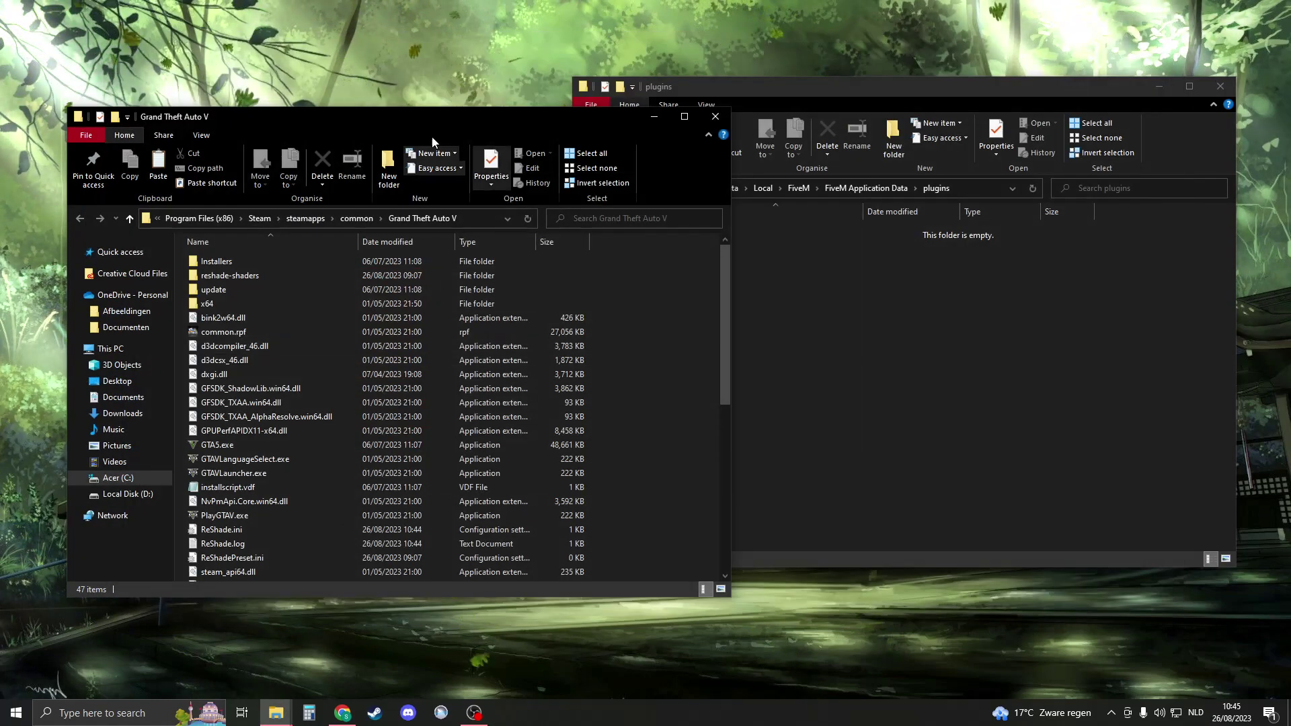
# - Copy reshade-shaders, dxgi.dll, ReShade.ini and ReShadePreset.ini from the Grand Theft Auto V folder into the FiveM plugins folder
pyautogui.click(224, 269)
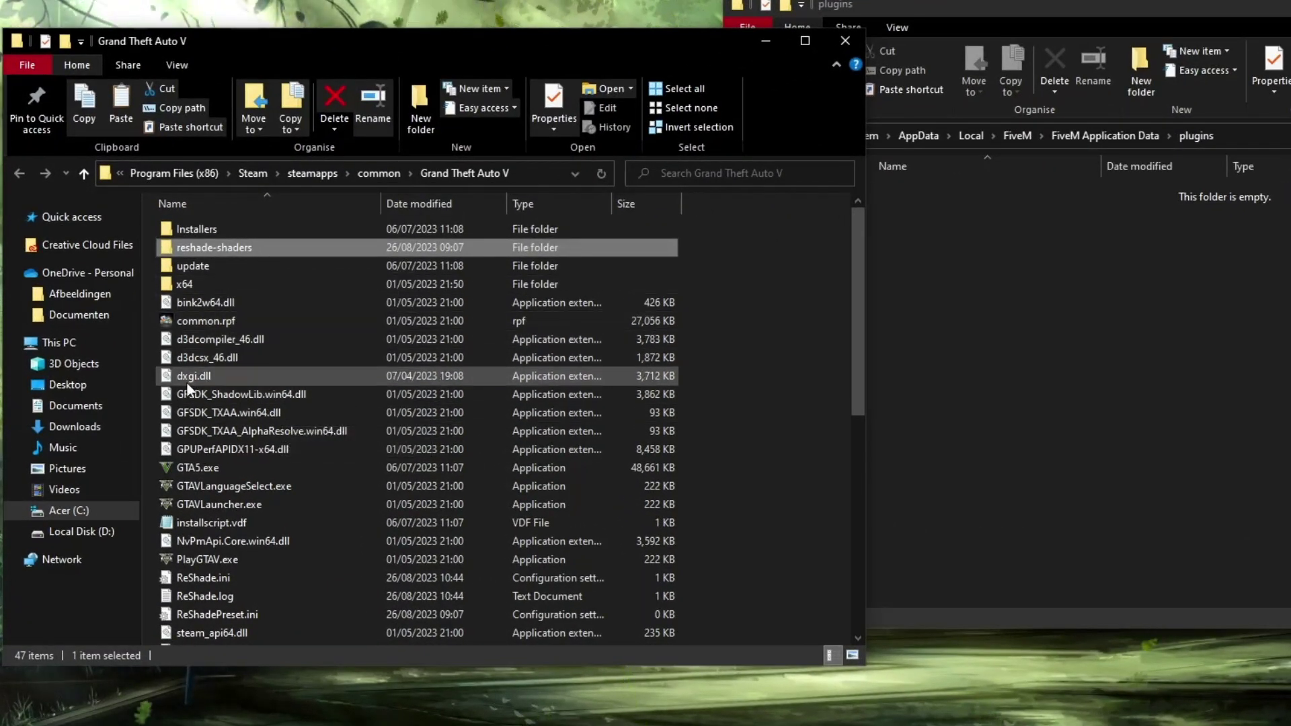
pyautogui.moveTo(187, 382)
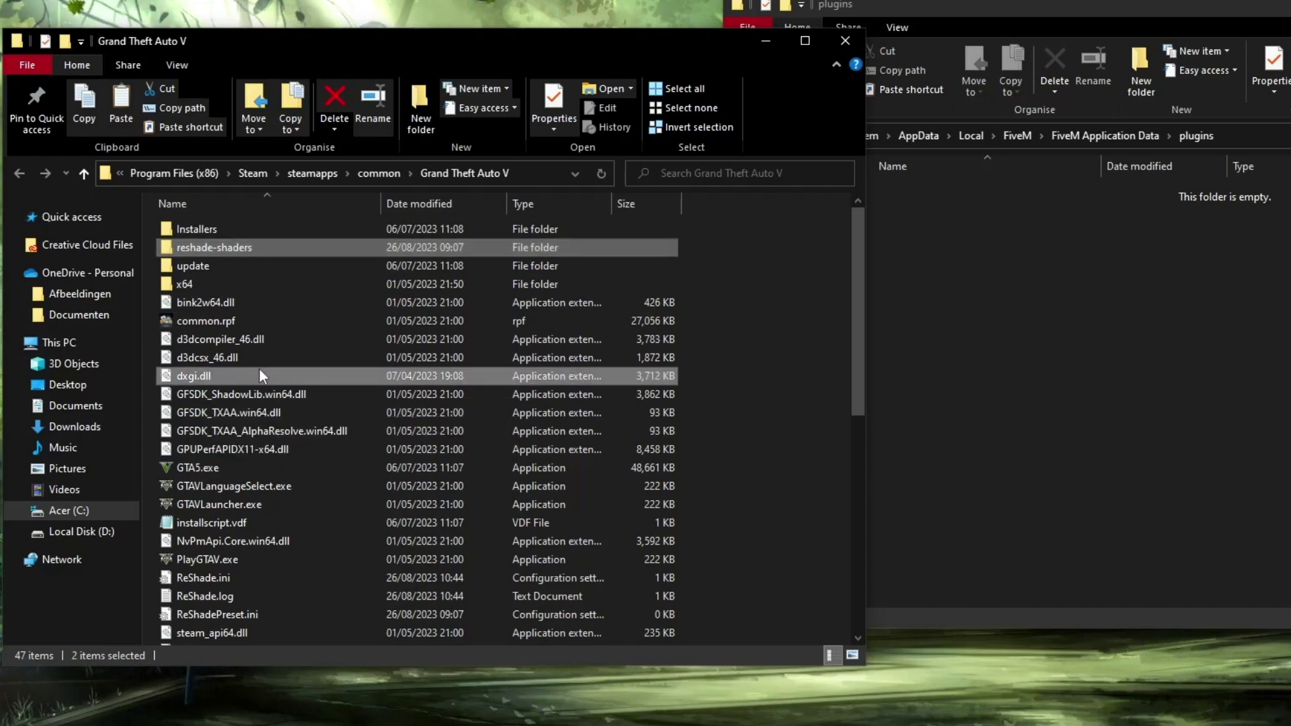
pyautogui.scroll(-3, 260, 375)
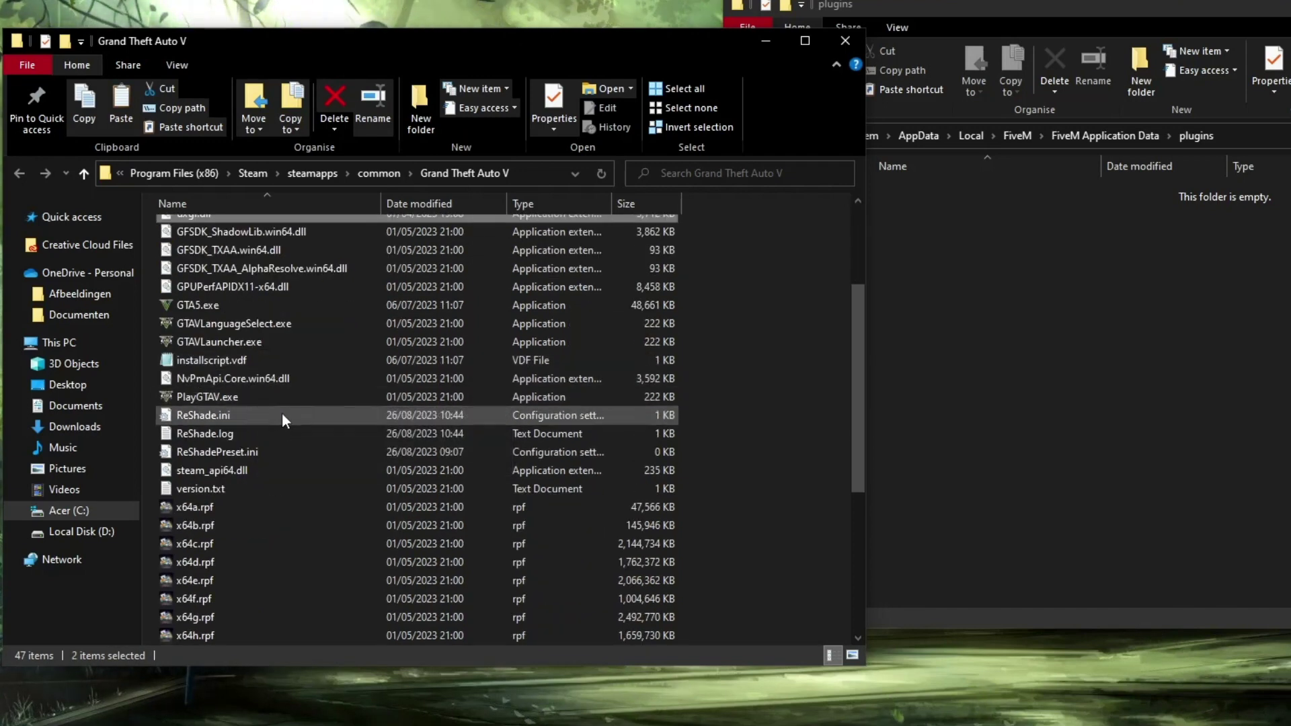
pyautogui.keyDown('ctrl'); pyautogui.click(261, 415); pyautogui.keyUp('ctrl')
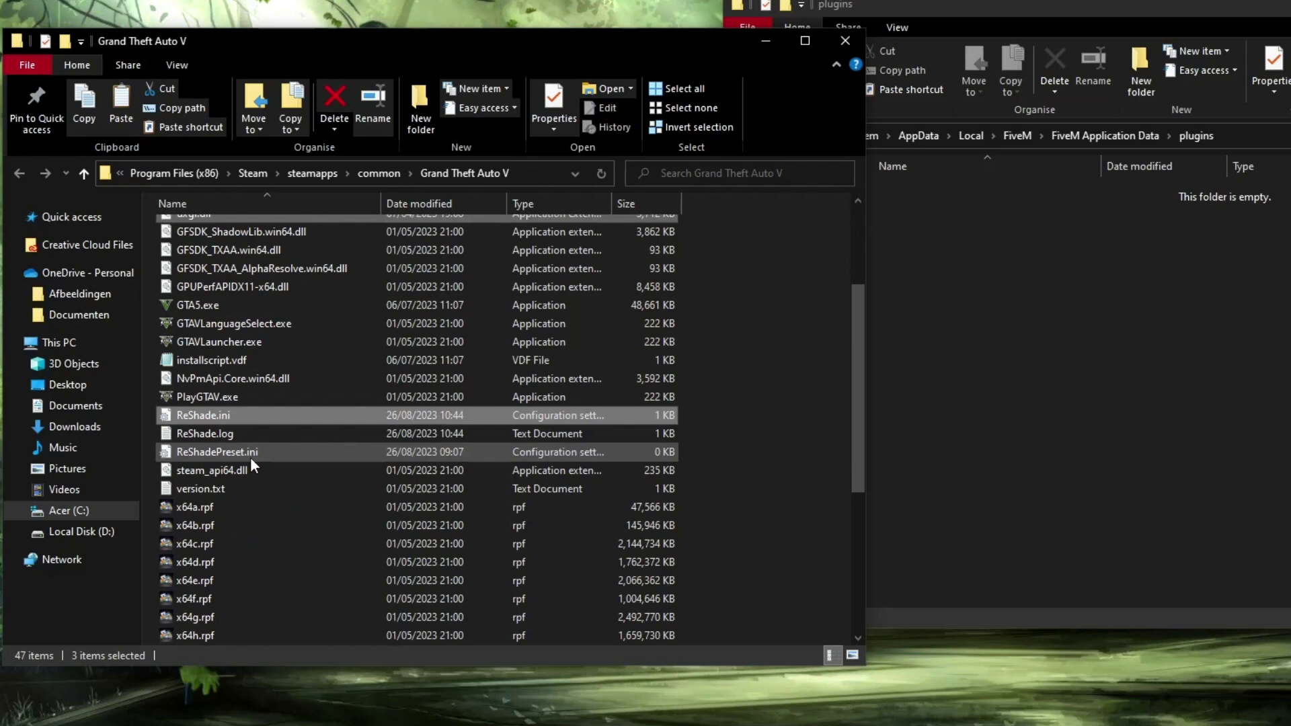
pyautogui.scroll(3, 377, 356)
pyautogui.keyDown('ctrl'); pyautogui.click(275, 247); pyautogui.keyUp('ctrl')
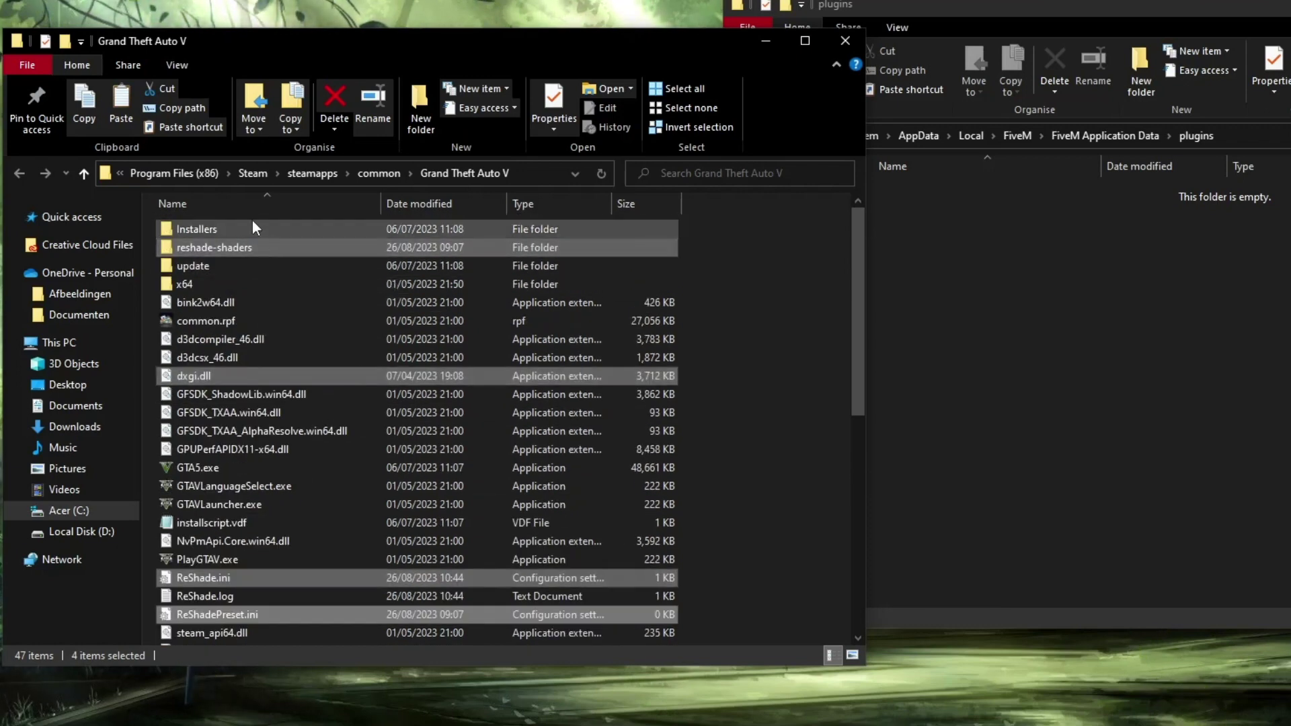
pyautogui.click(78, 110)
pyautogui.click(964, 39)
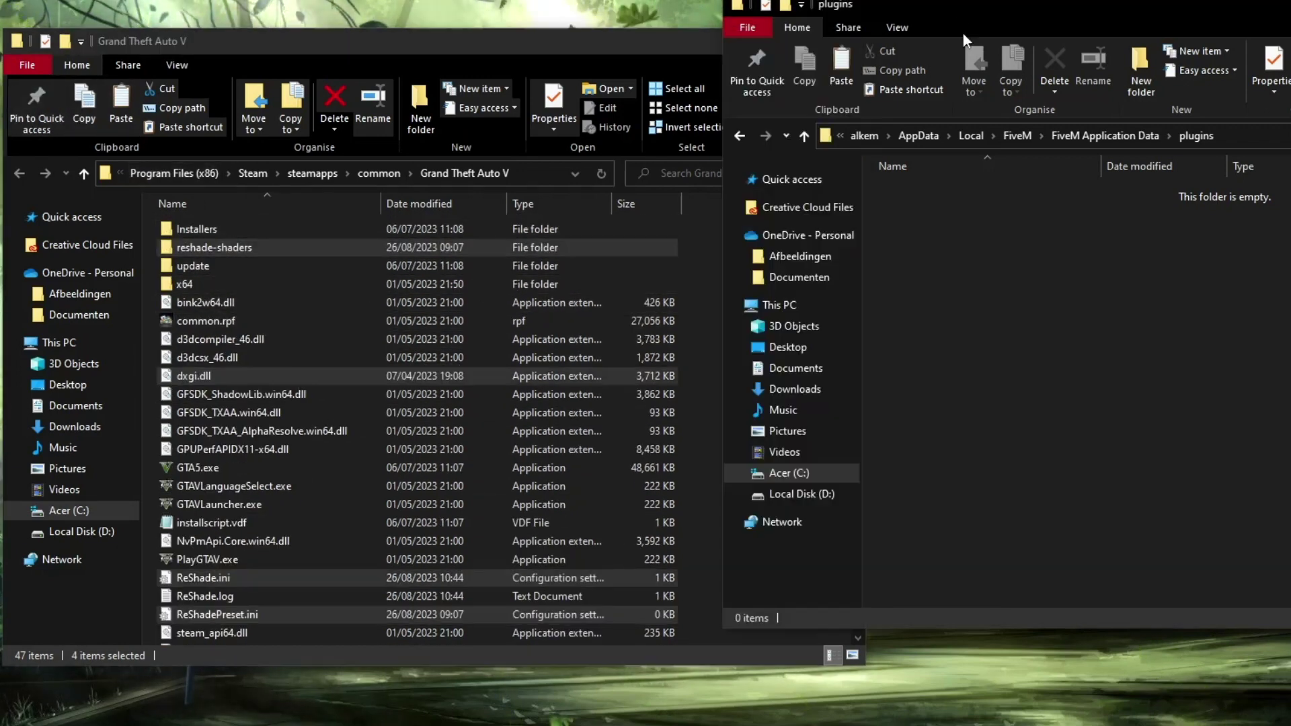
pyautogui.moveTo(963, 39); pyautogui.dragTo(874, 27)
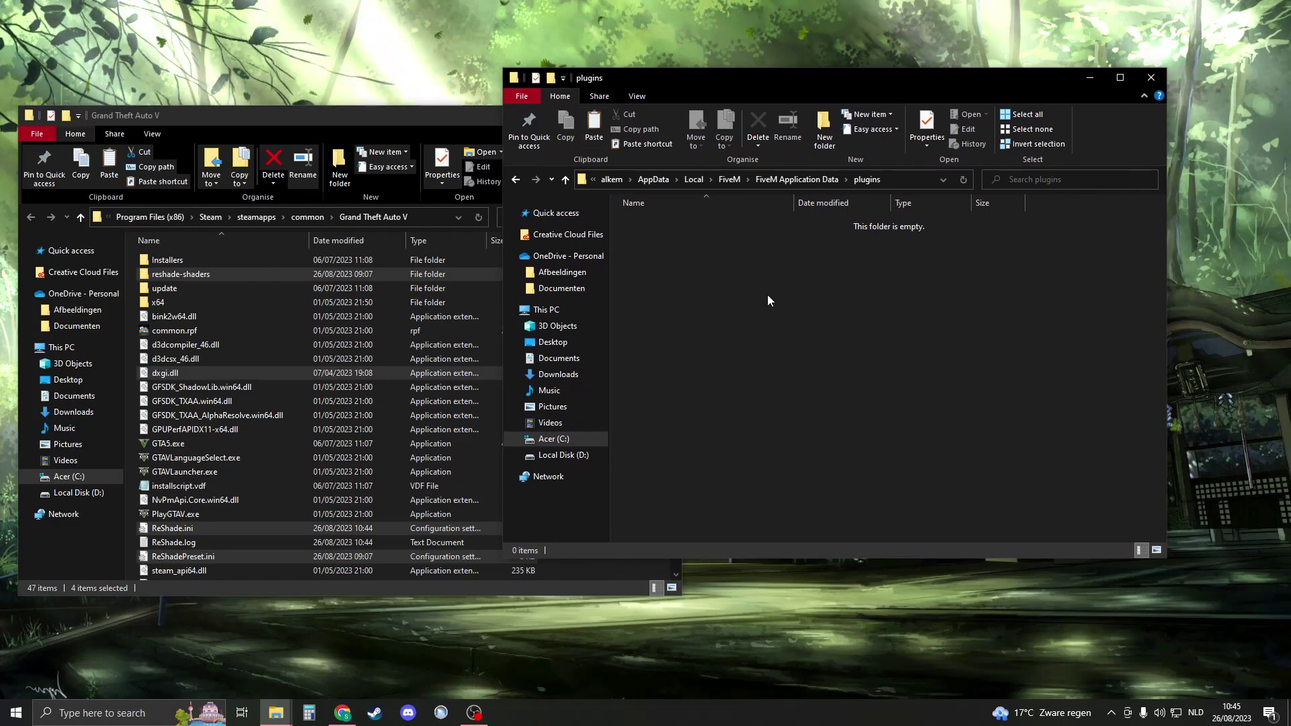
pyautogui.hotkey('ctrl', 'v')
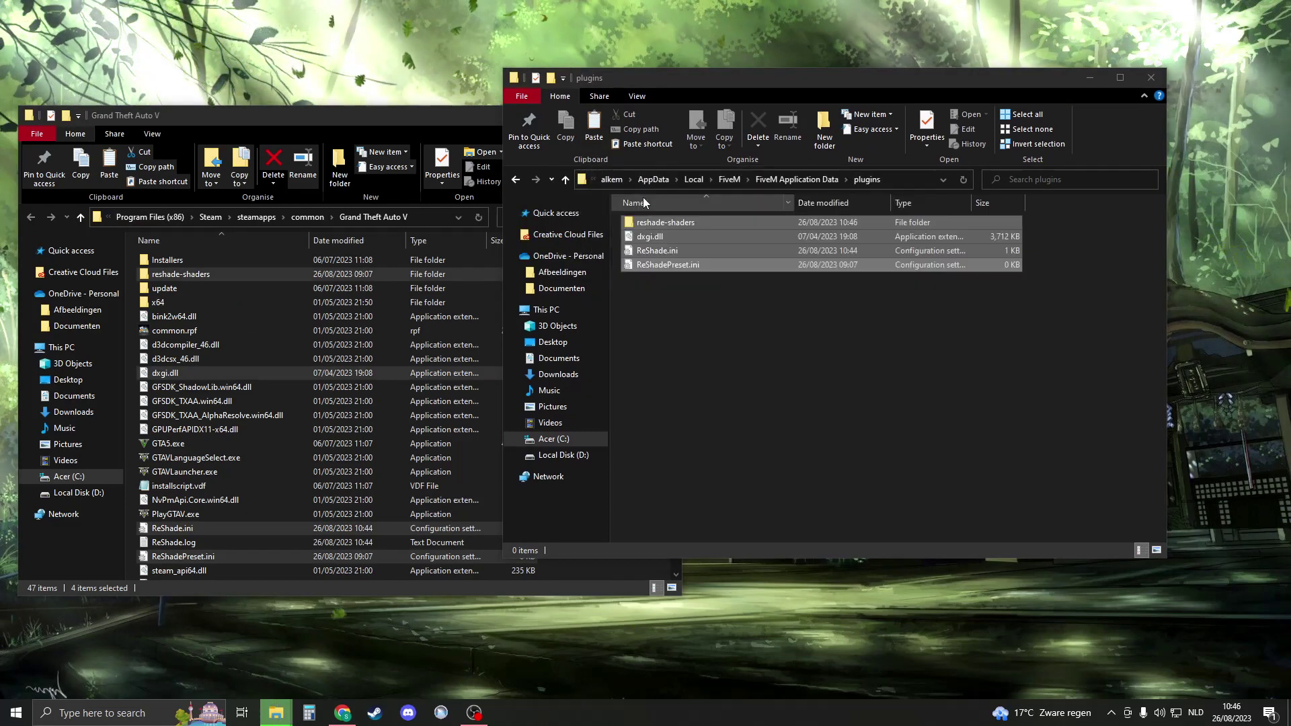
# - Close the plugins and Grand Theft Auto V folder windows and launch FiveM from the desktop
pyautogui.moveTo(671, 80); pyautogui.dragTo(551, 139)
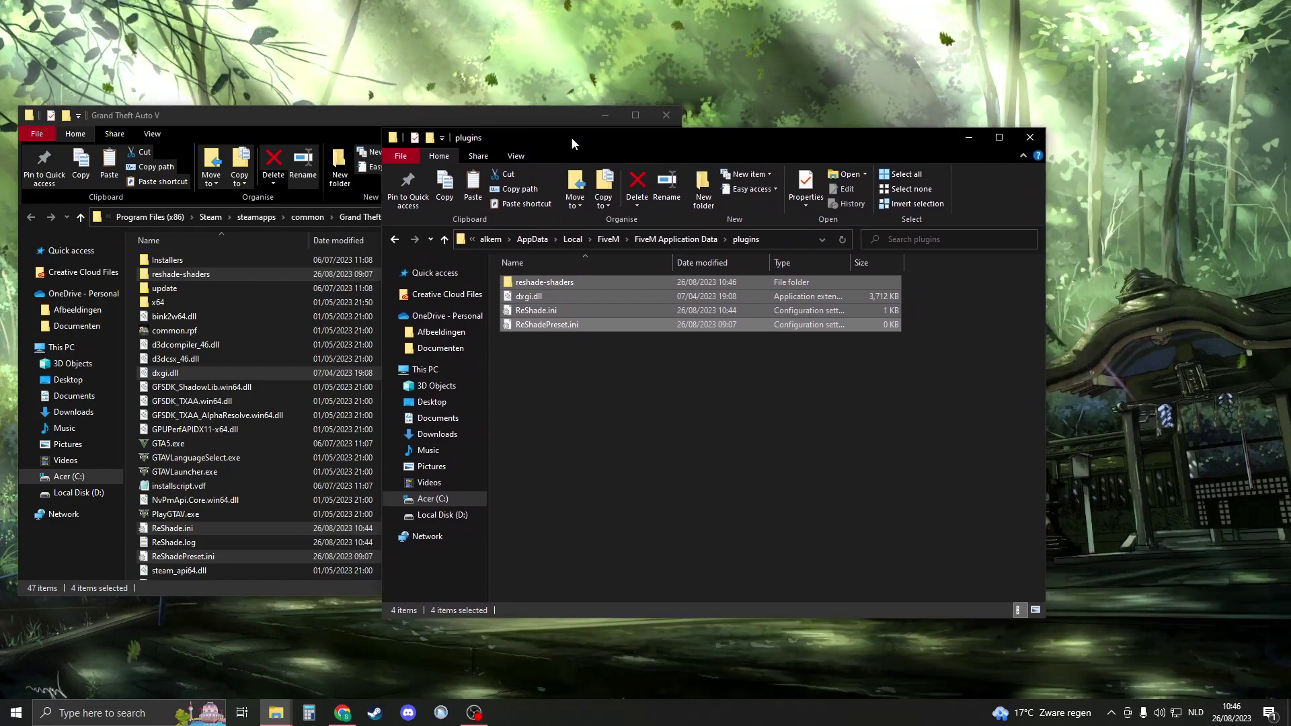
pyautogui.click(1030, 140)
pyautogui.click(664, 117)
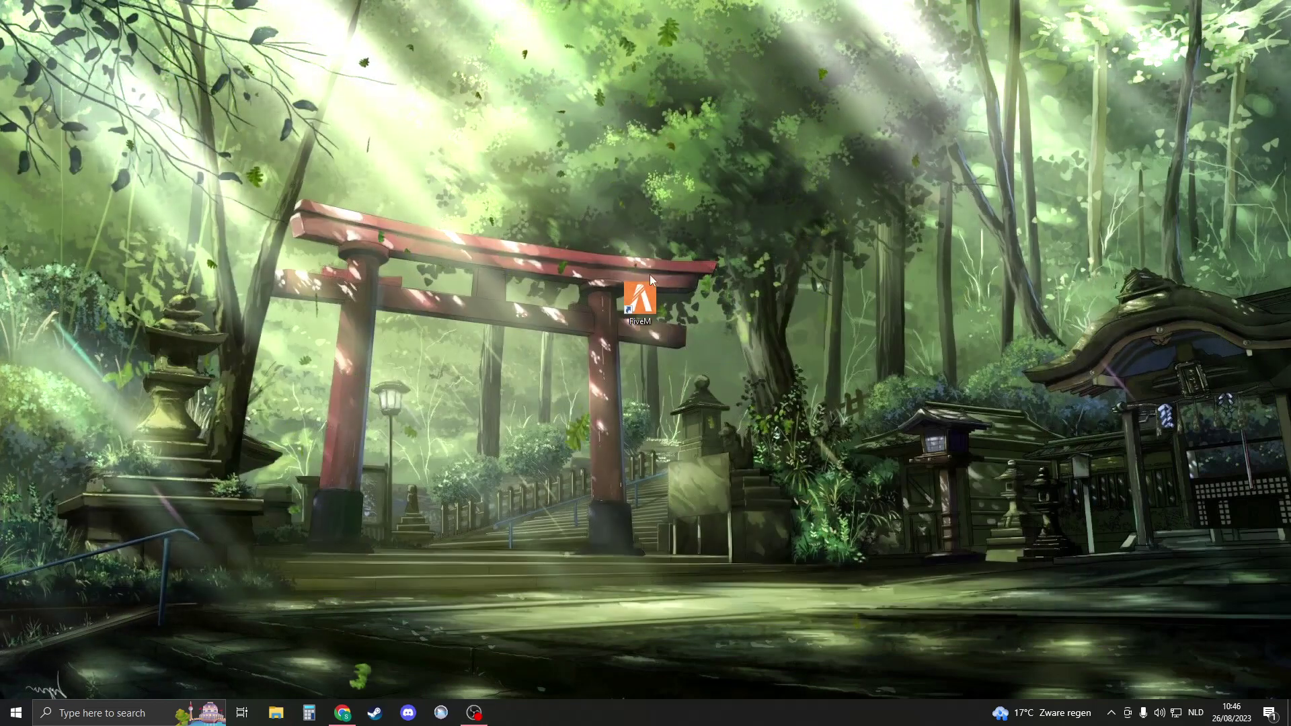
pyautogui.moveTo(650, 274); pyautogui.dragTo(577, 301)
pyautogui.doubleClick(577, 302)
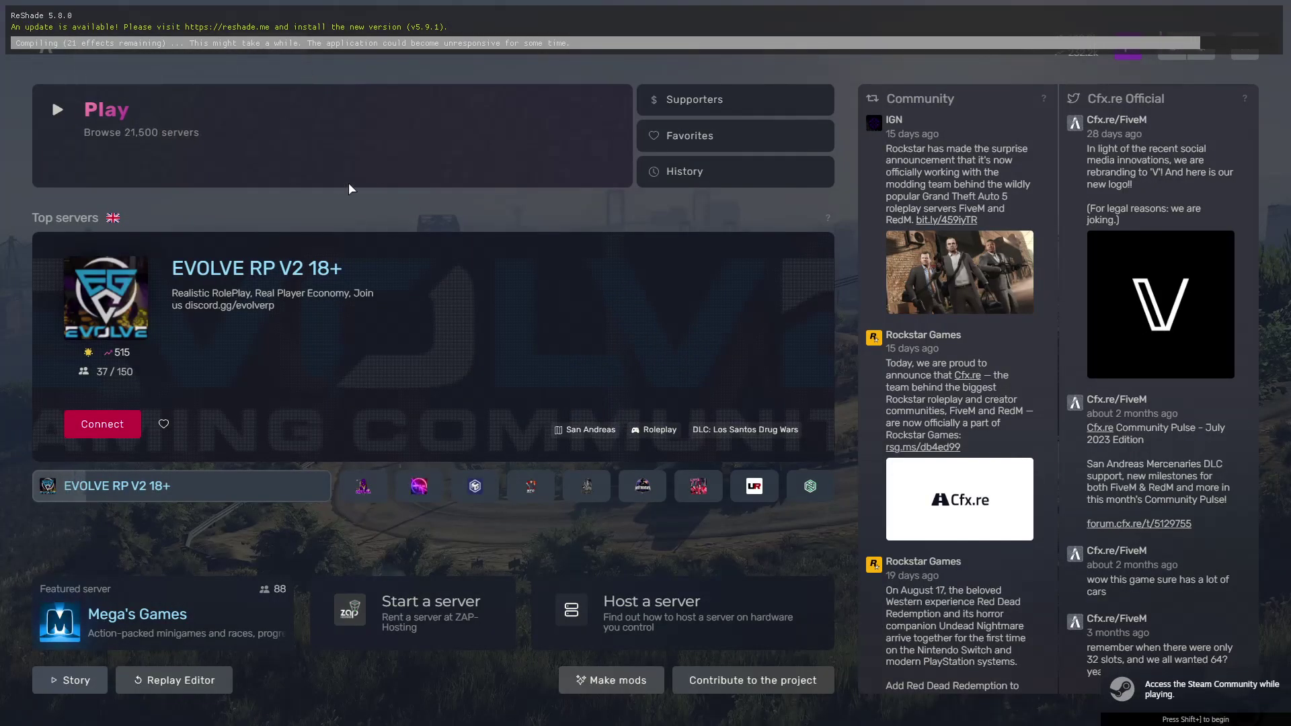
# - Open the ReShade overlay in FiveM and continue its tutorial to the preset selection page
pyautogui.press('F8')
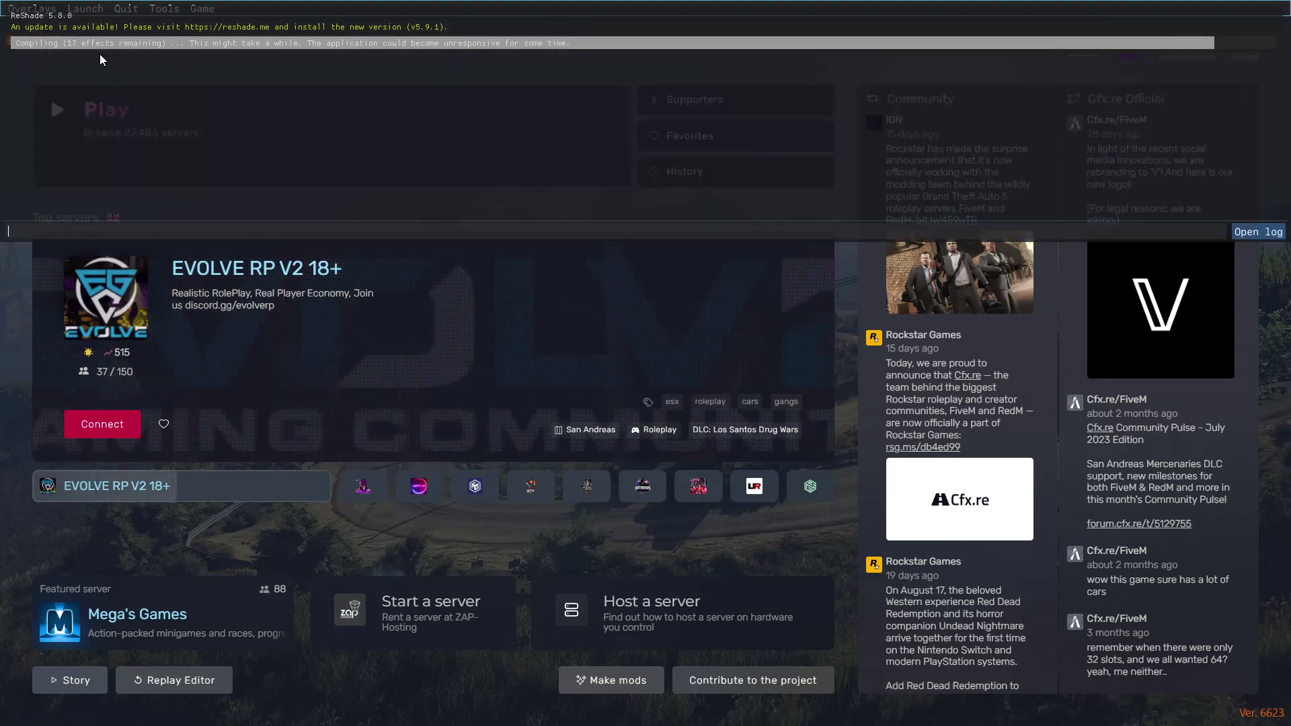
pyautogui.press('F8')
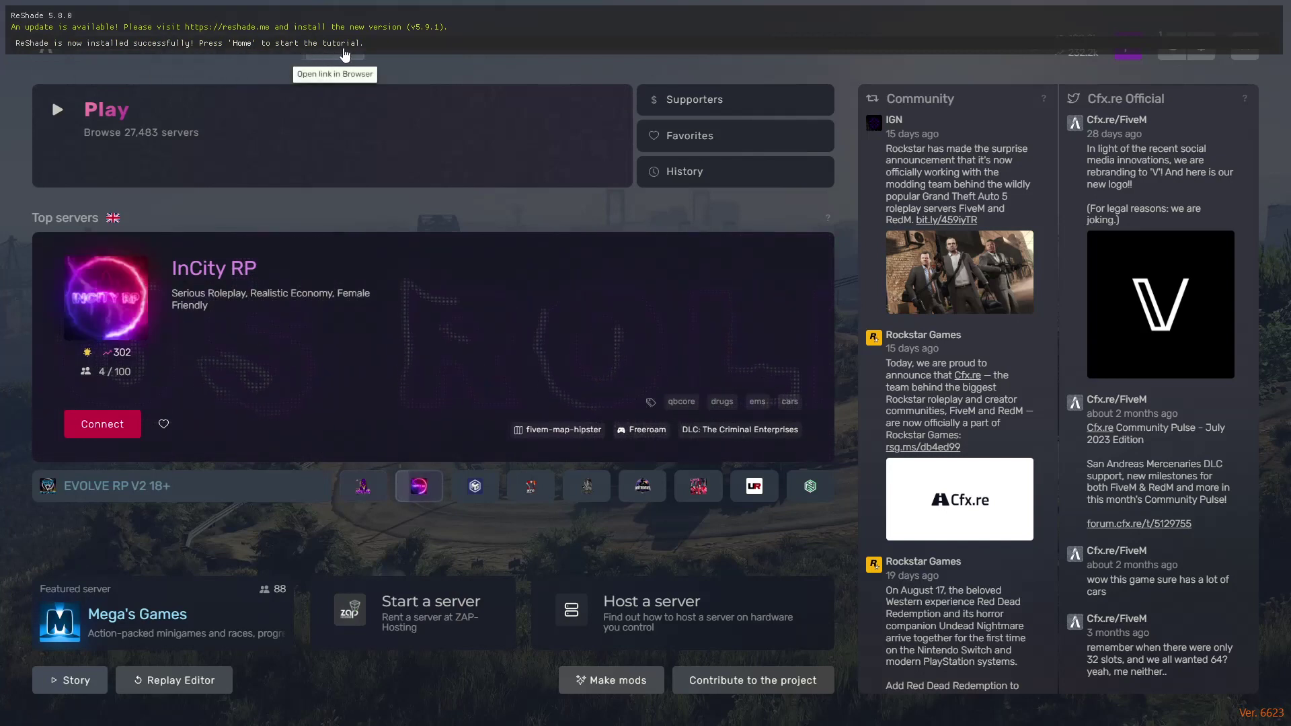
pyautogui.press('Home')
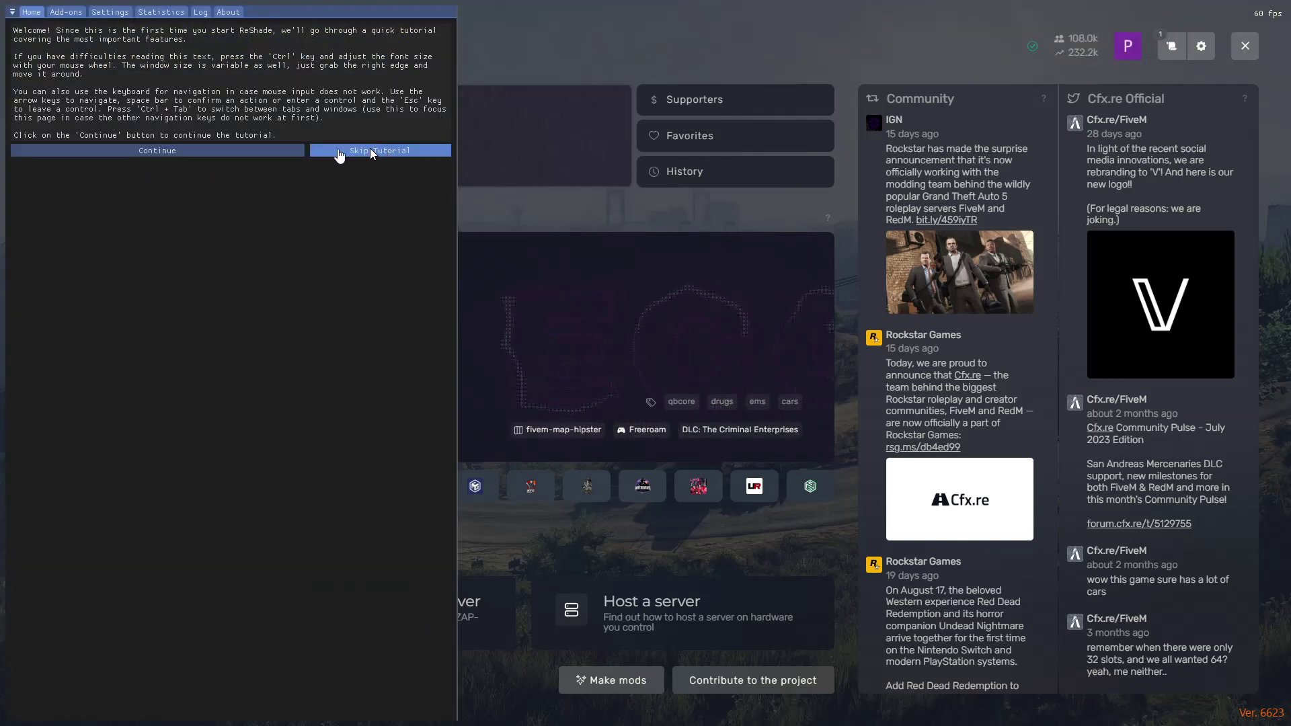
pyautogui.click(202, 150)
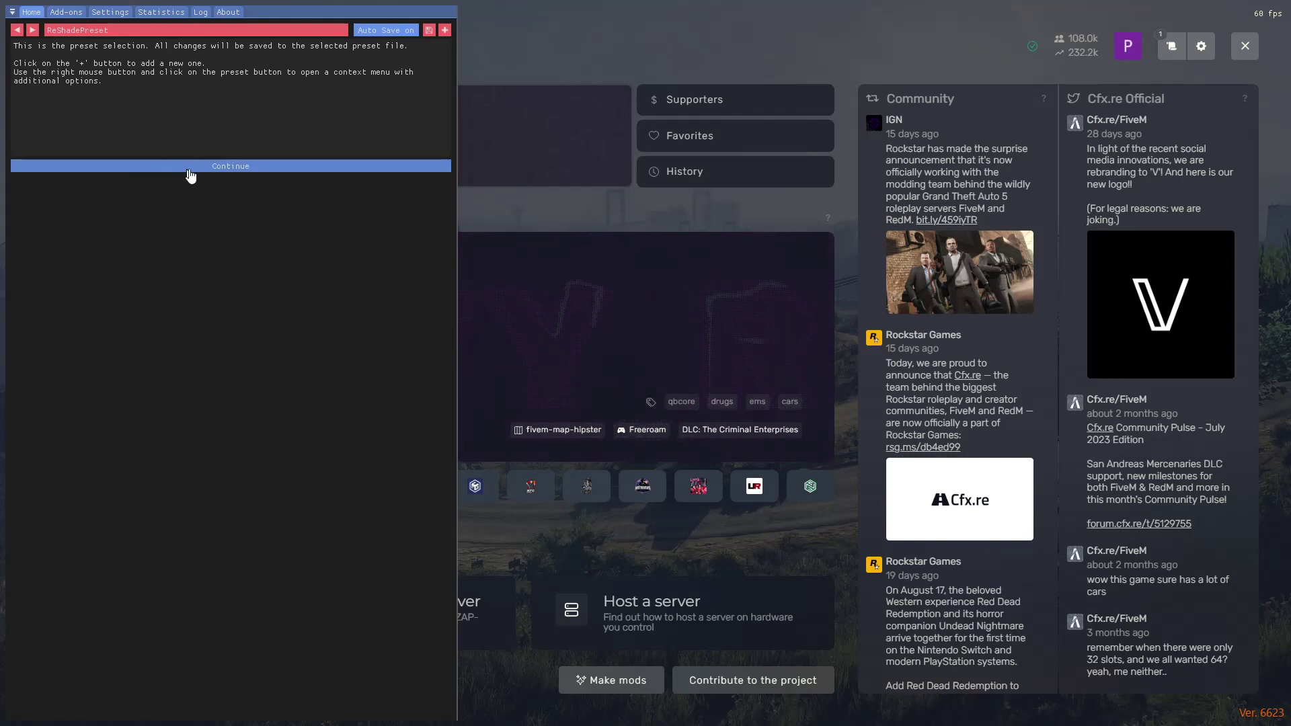
# - Look through the Add-ons and Settings pages of the ReShade overlay and return to its Home page
pyautogui.click(66, 12)
pyautogui.click(31, 12)
pyautogui.click(60, 11)
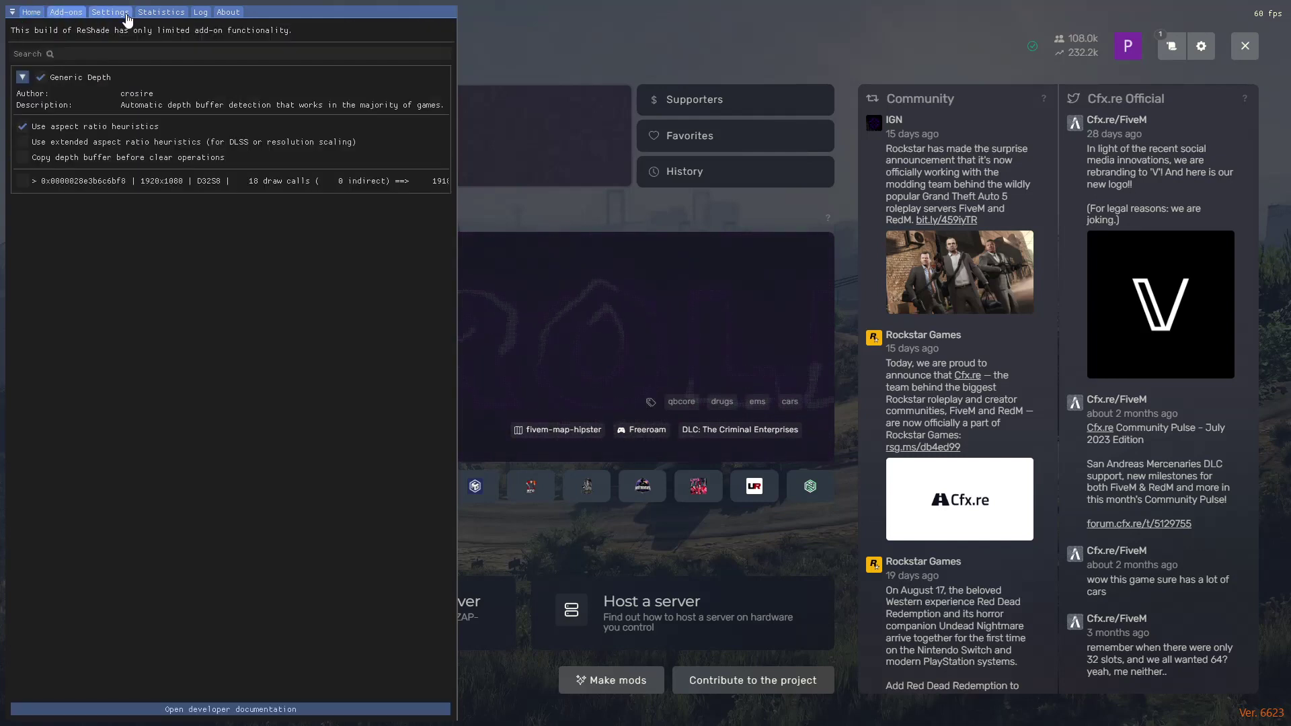
pyautogui.click(109, 12)
pyautogui.click(28, 13)
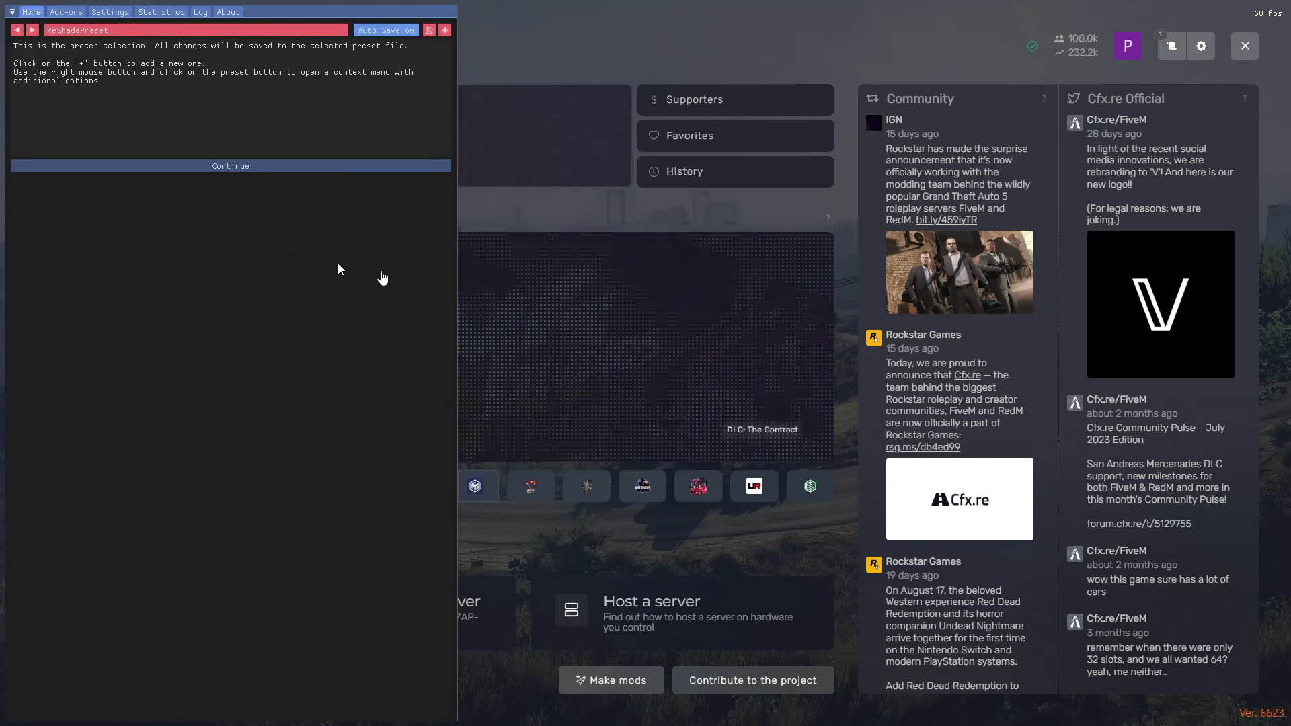